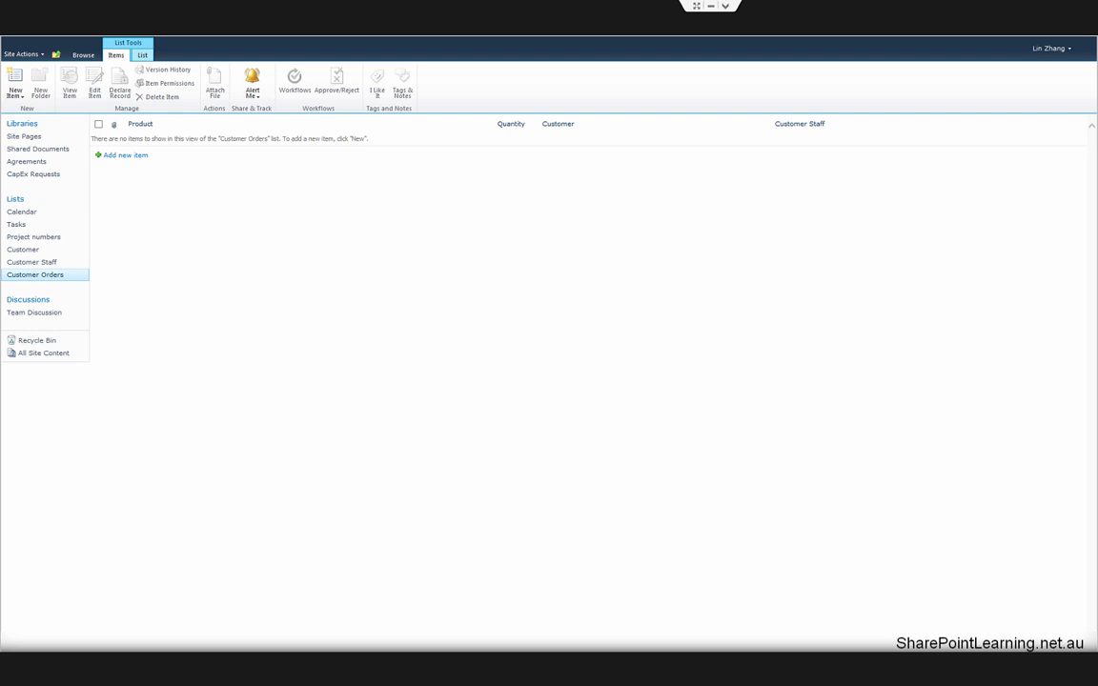
Start a new Customer Orders item, choose Customer A, examine the Customer Staff choices, and cancel the item.
click(124, 155)
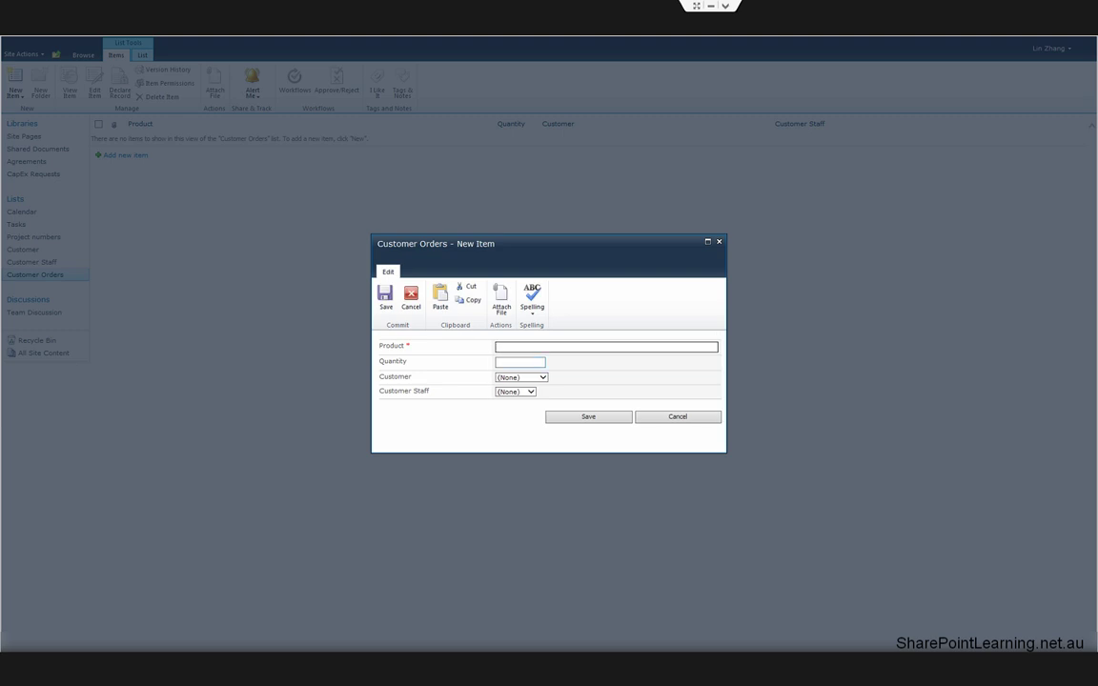
click(521, 377)
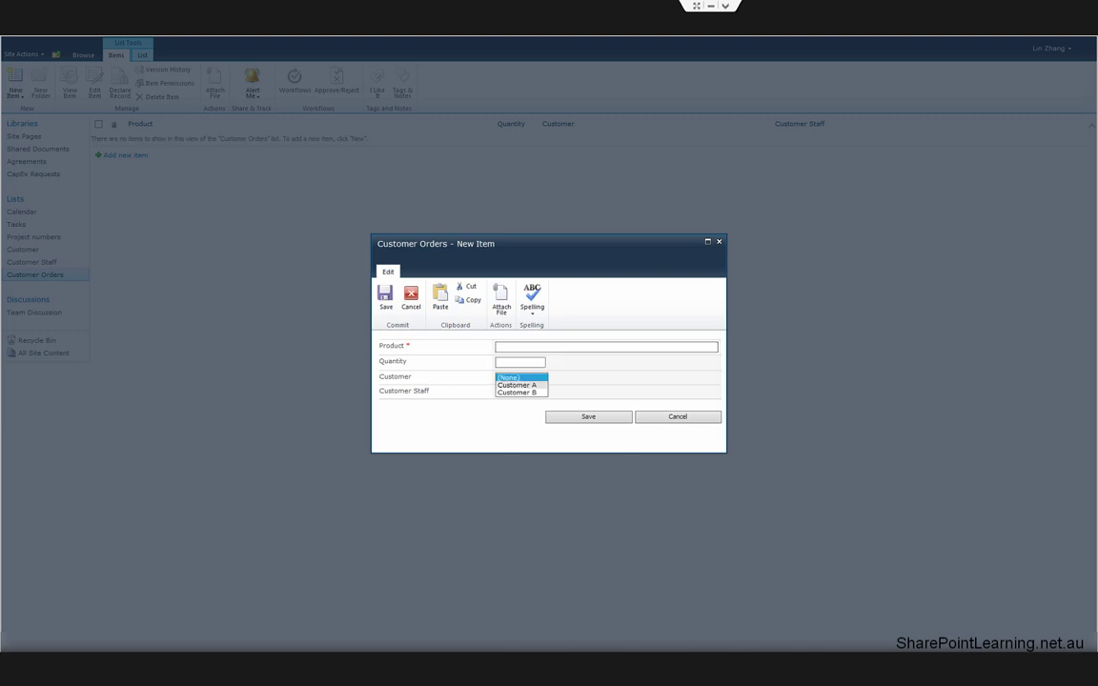
click(515, 387)
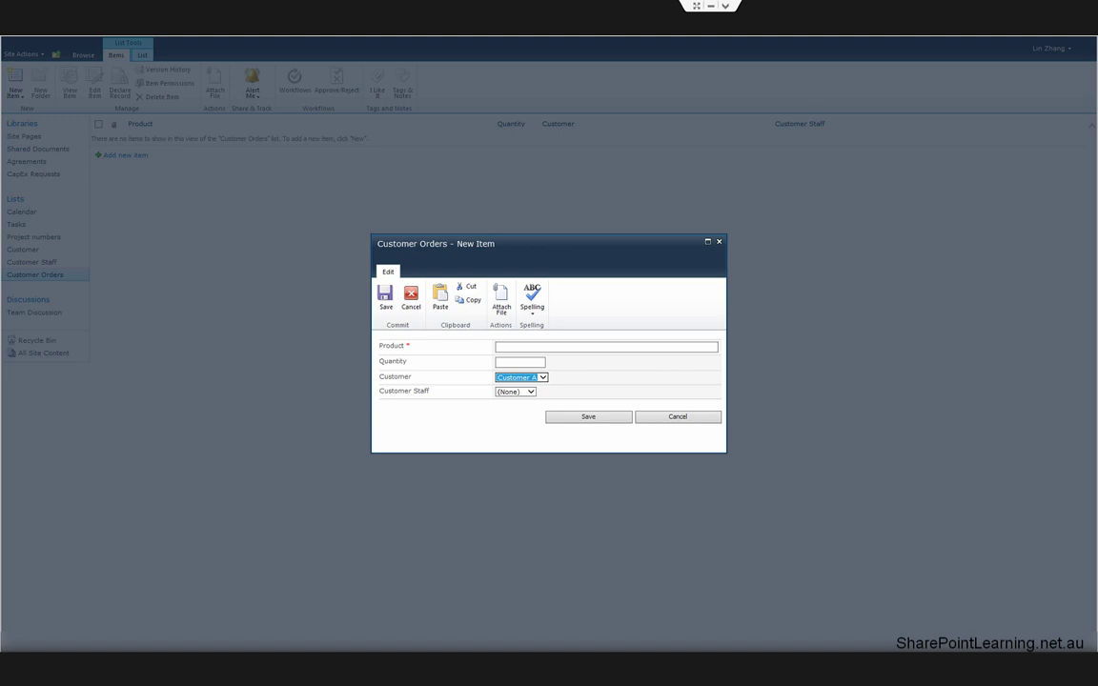
click(515, 391)
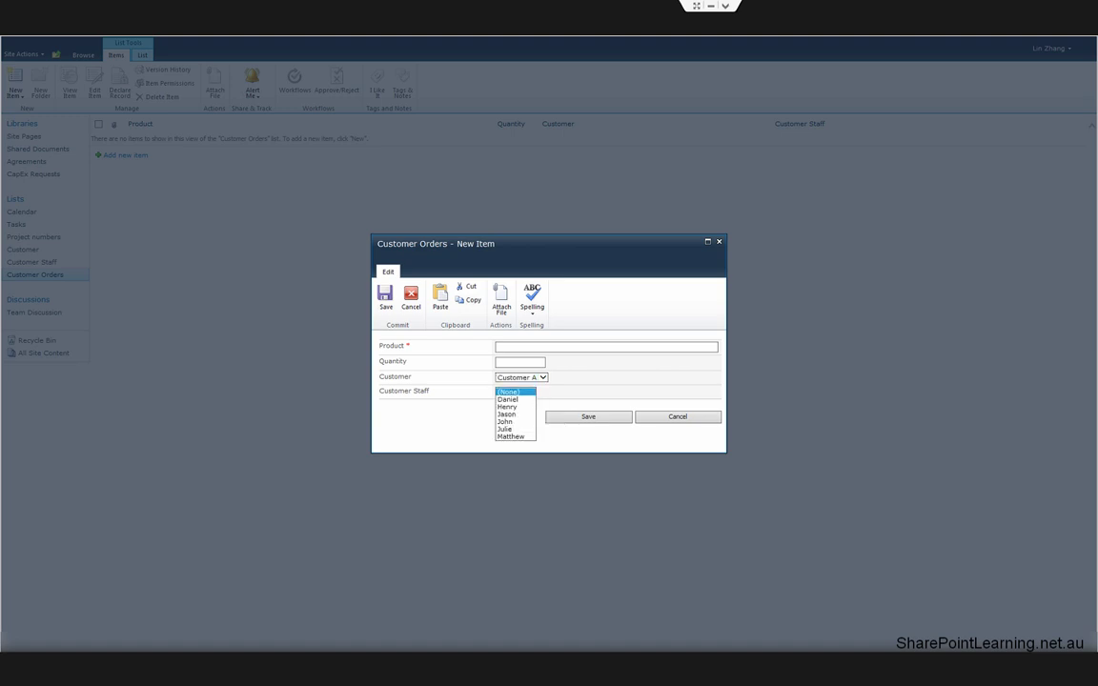
click(516, 391)
click(521, 377)
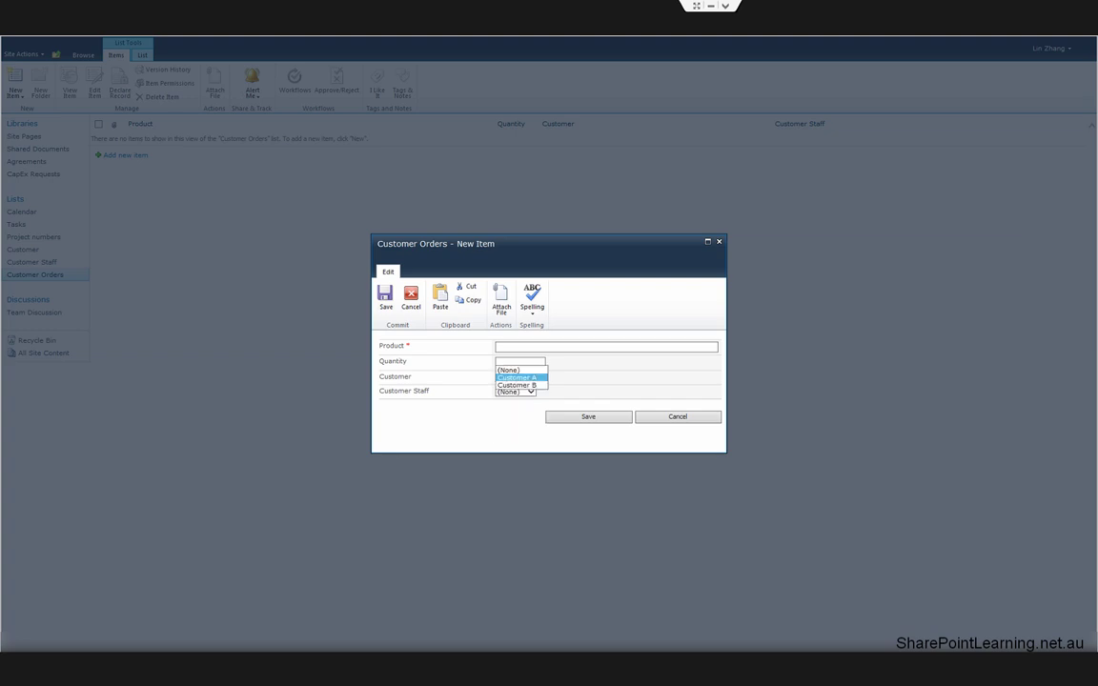
click(520, 377)
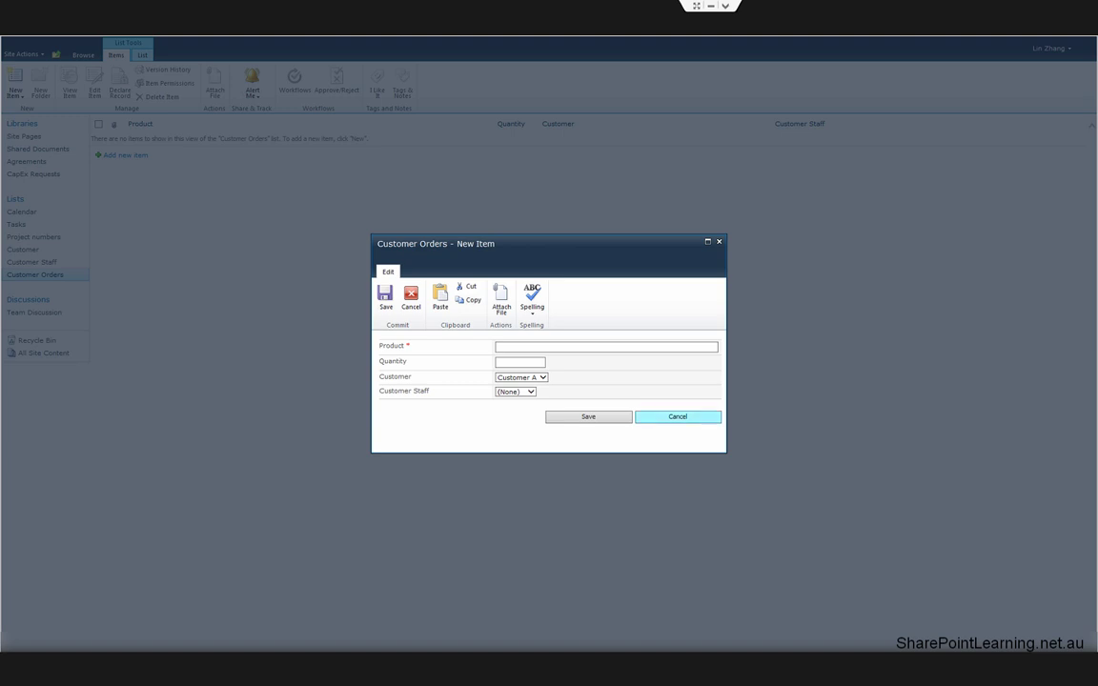
click(677, 416)
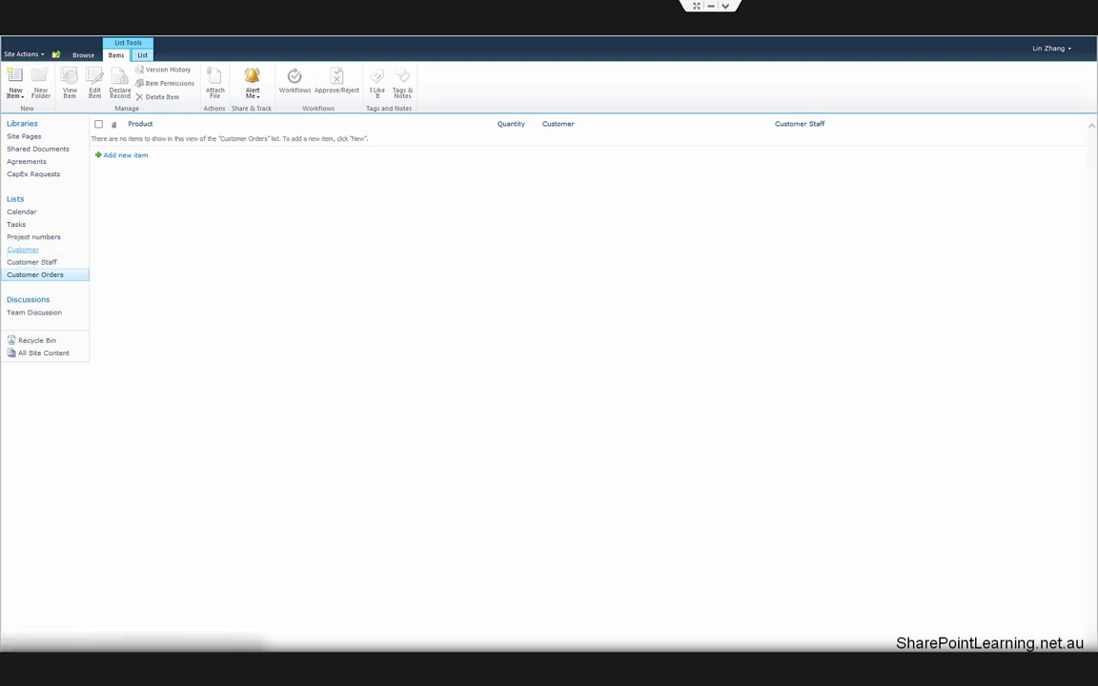
Review the Customer list and the Customer Staff list, and return to the Customer Orders list.
click(23, 249)
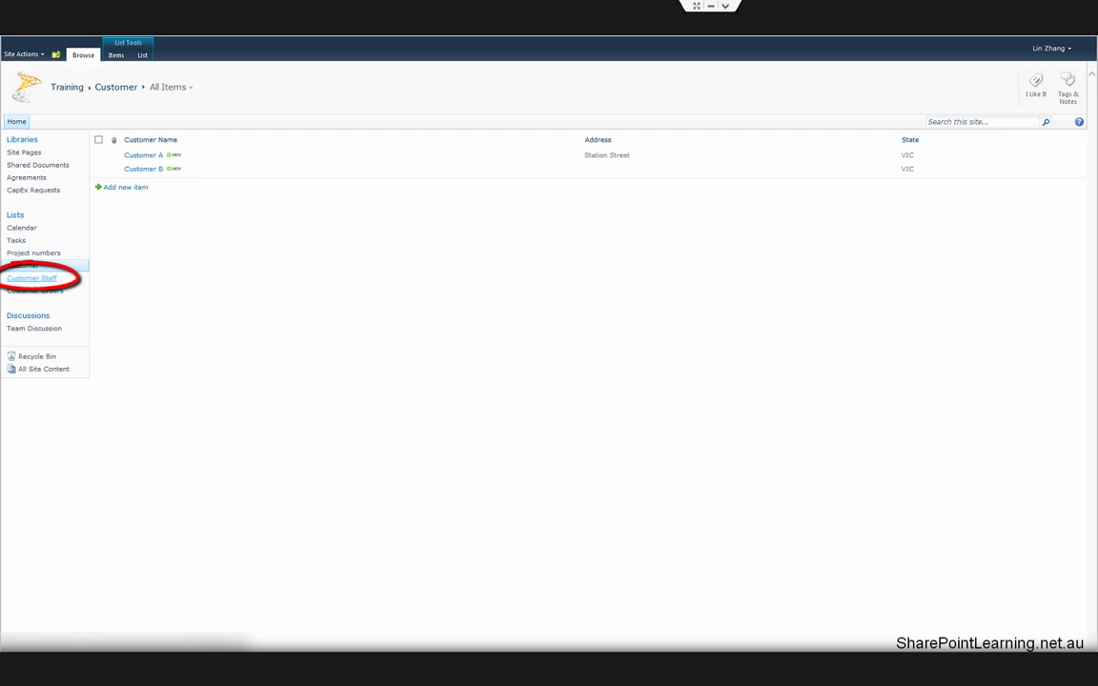
click(31, 278)
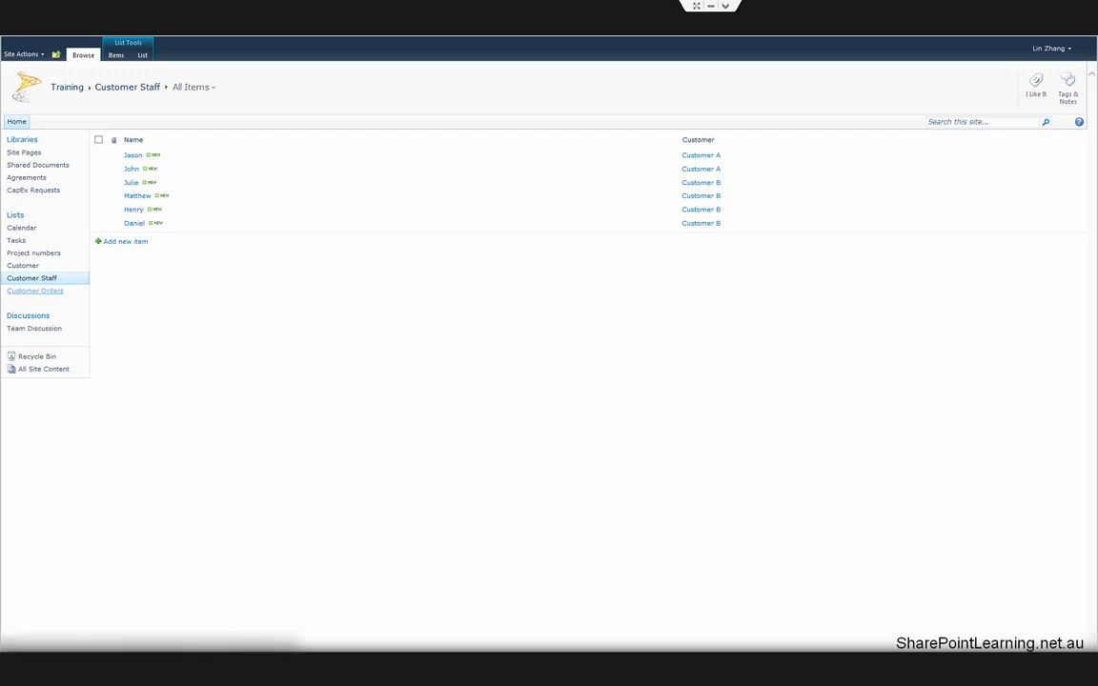
click(34, 290)
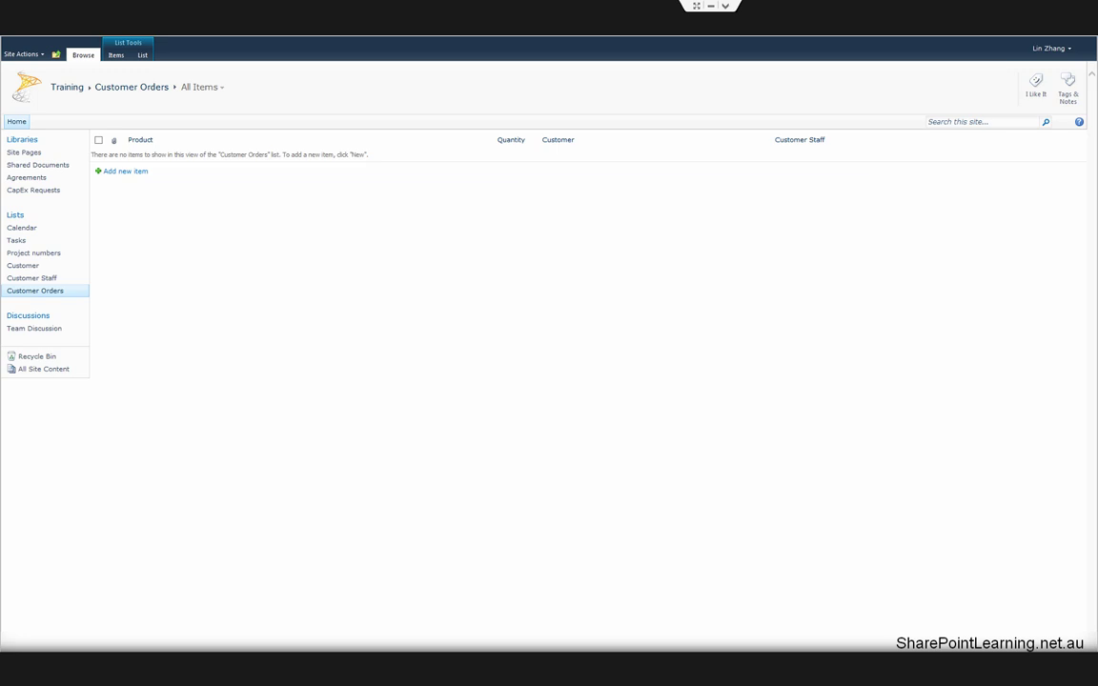
In another new Customer Orders item, compare the Customer Staff choices offered with Customer A and with Customer B selected.
click(125, 170)
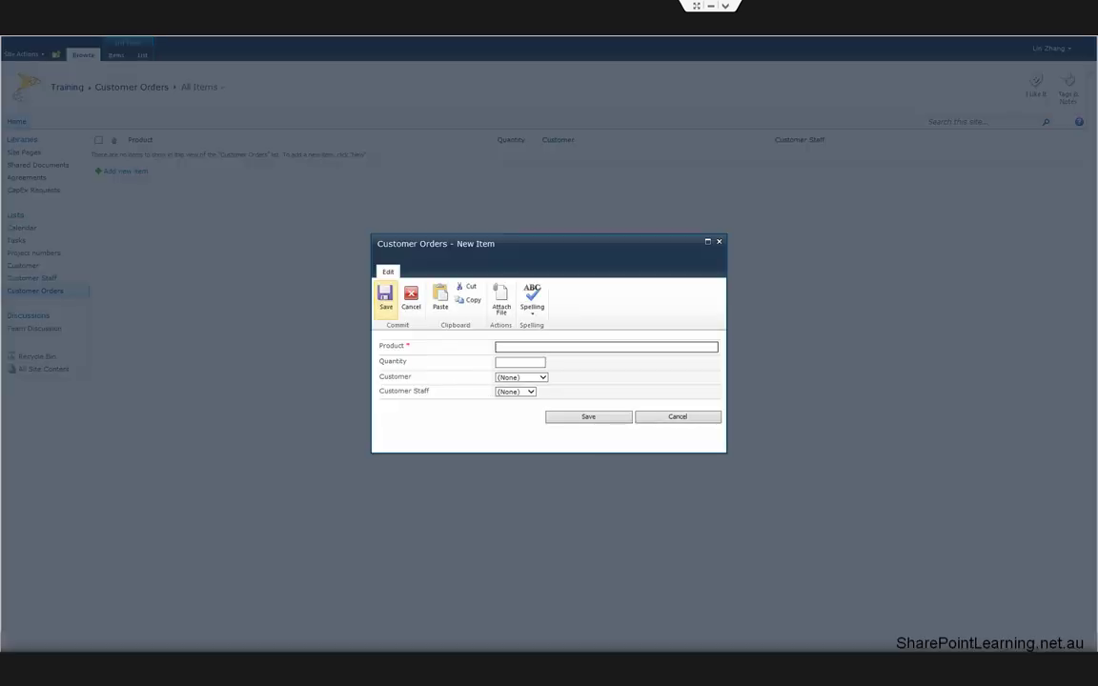
click(521, 378)
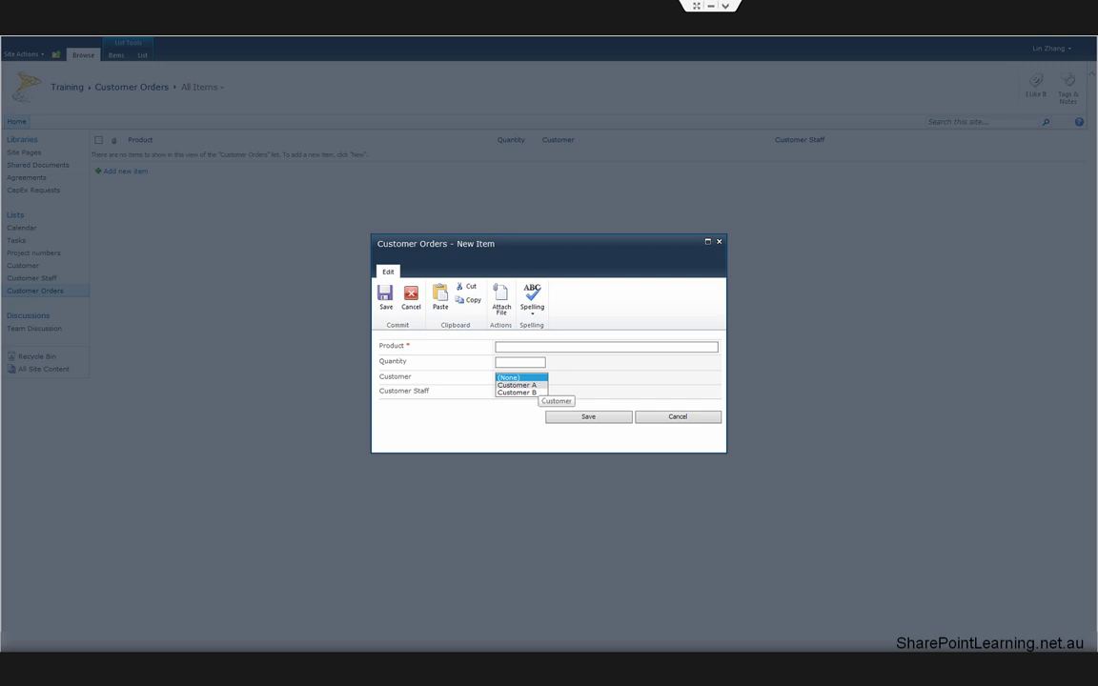
click(518, 385)
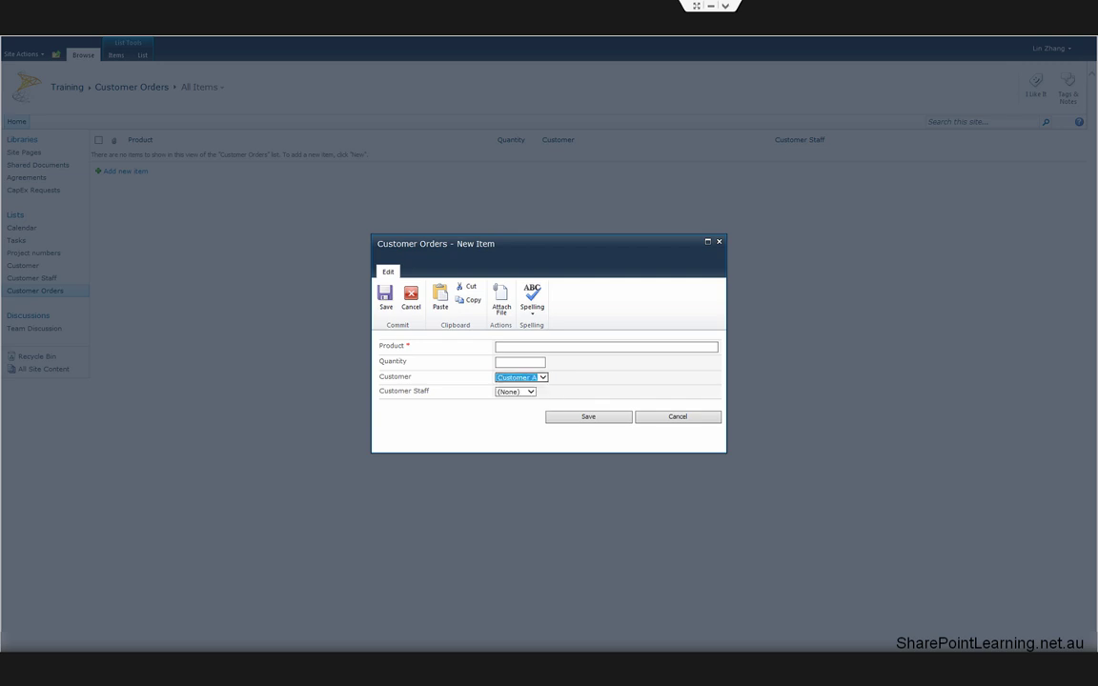
click(523, 391)
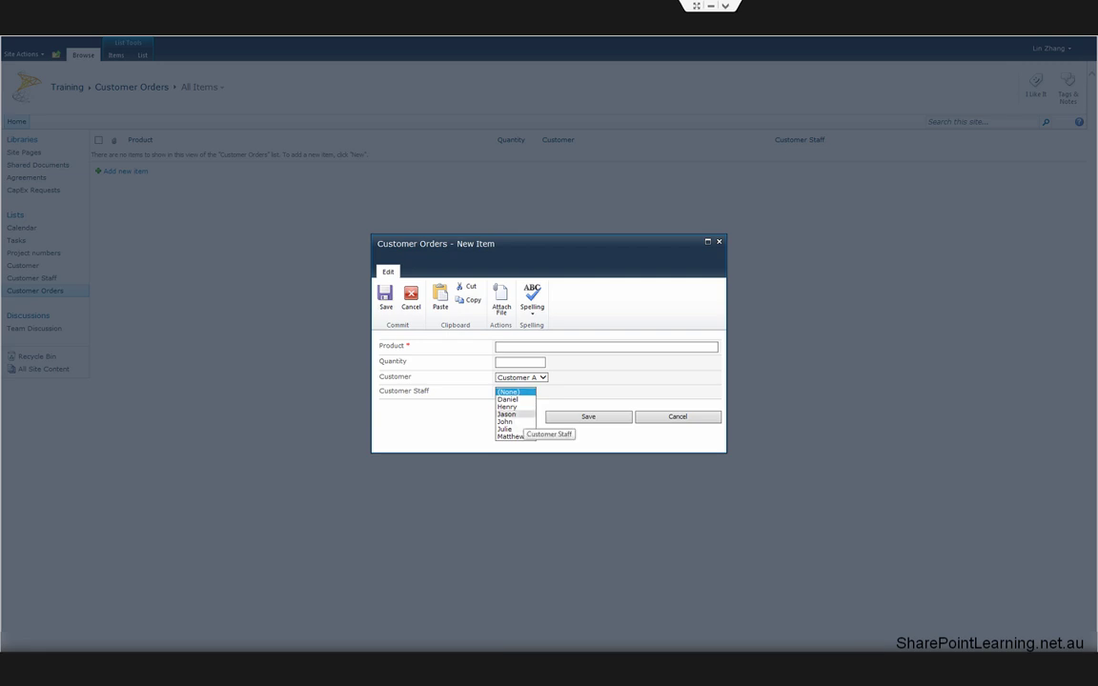
key(Escape)
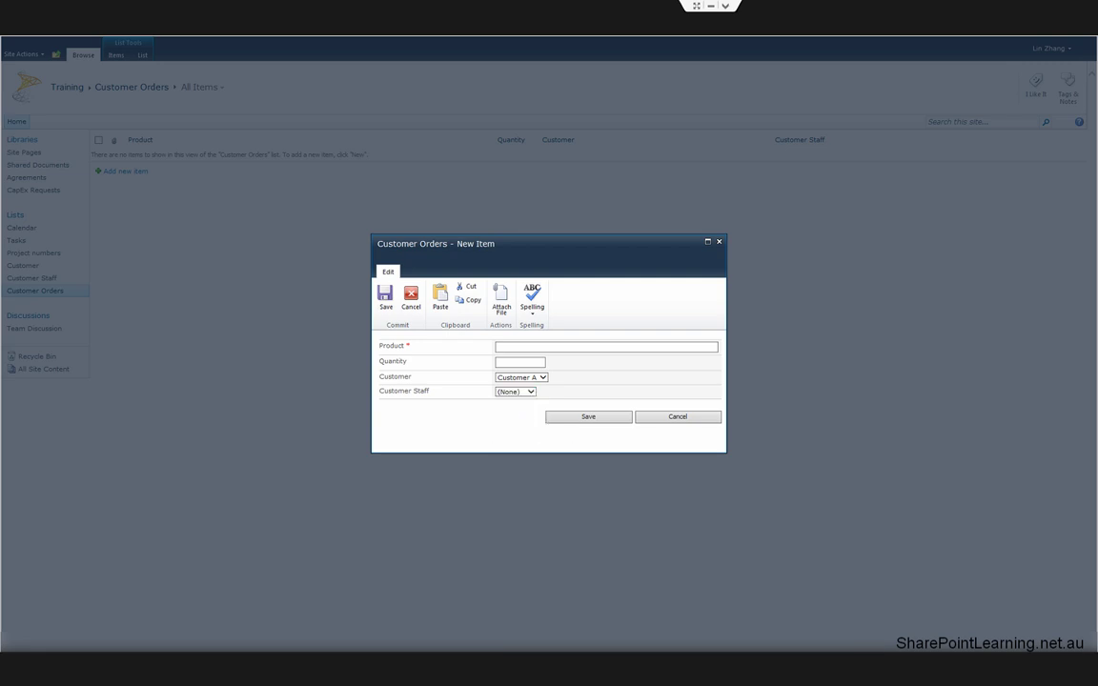
click(522, 377)
click(517, 378)
click(515, 391)
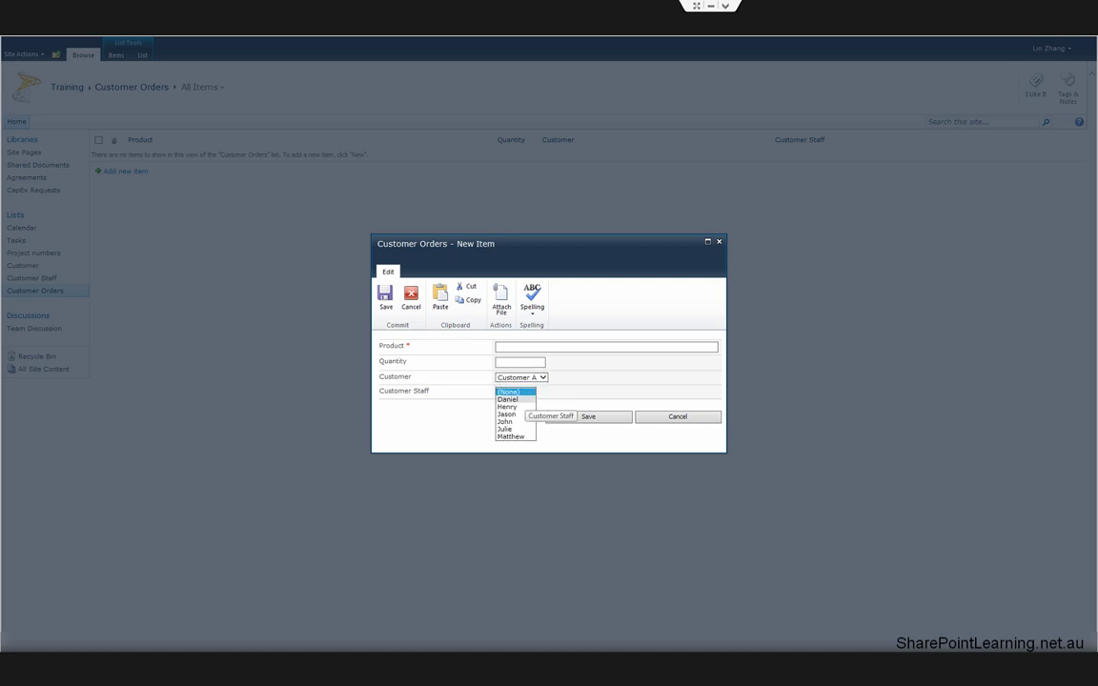
click(515, 392)
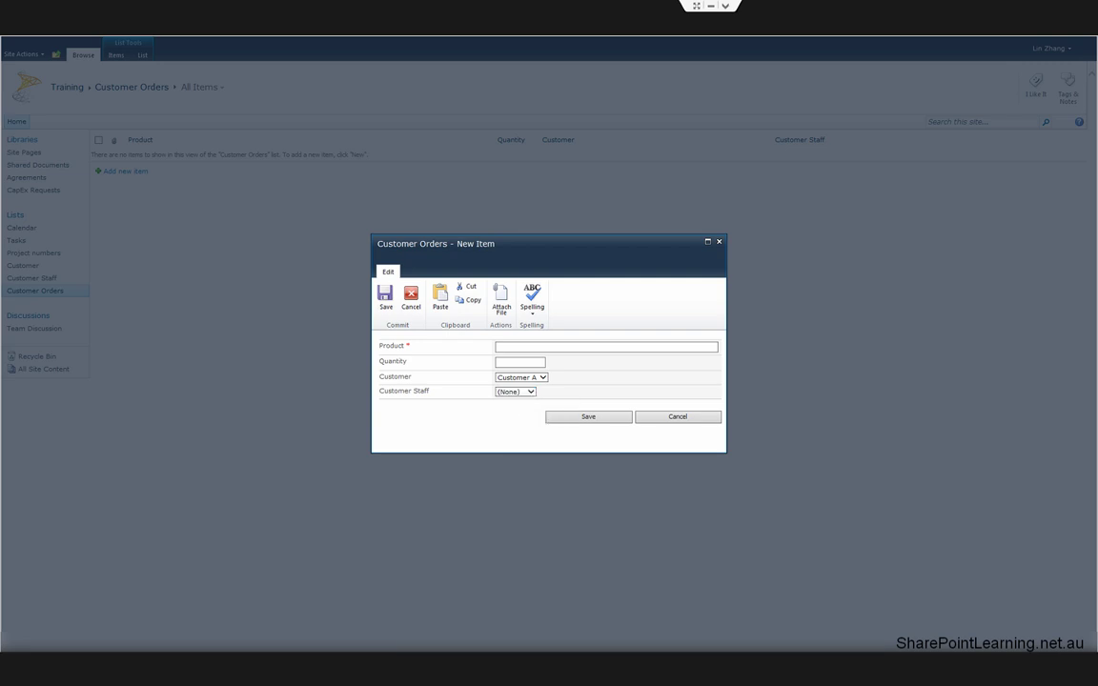
click(521, 378)
click(527, 385)
click(514, 391)
click(515, 392)
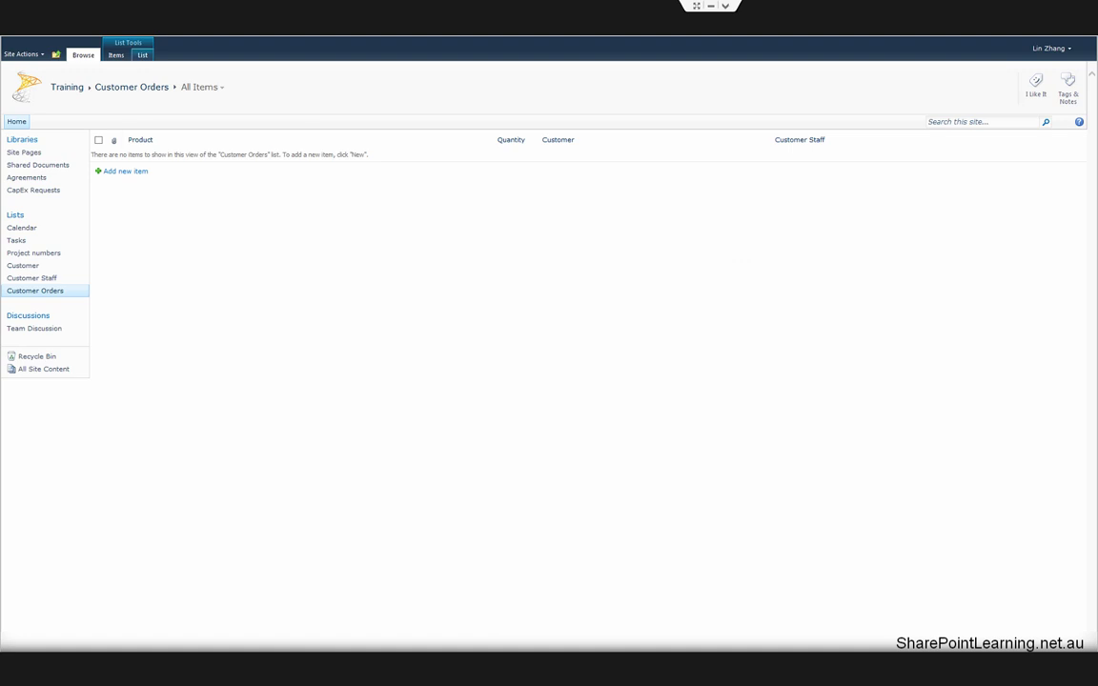
Open the Customer Orders list's form settings and customize the current form using Microsoft InfoPath.
click(142, 54)
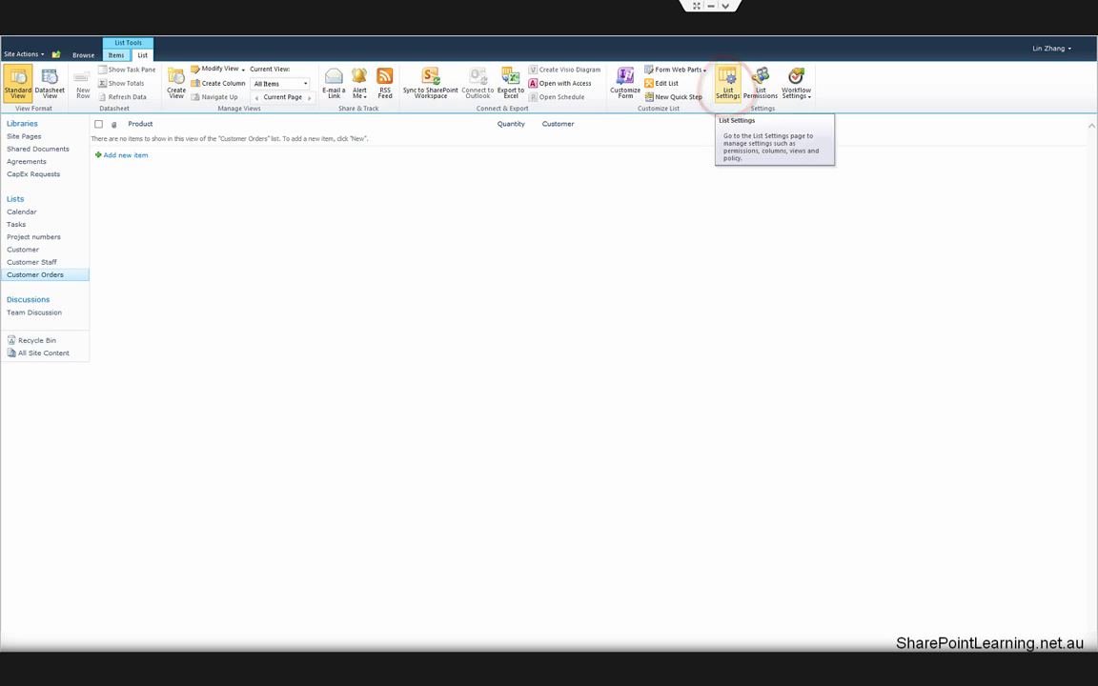
click(727, 83)
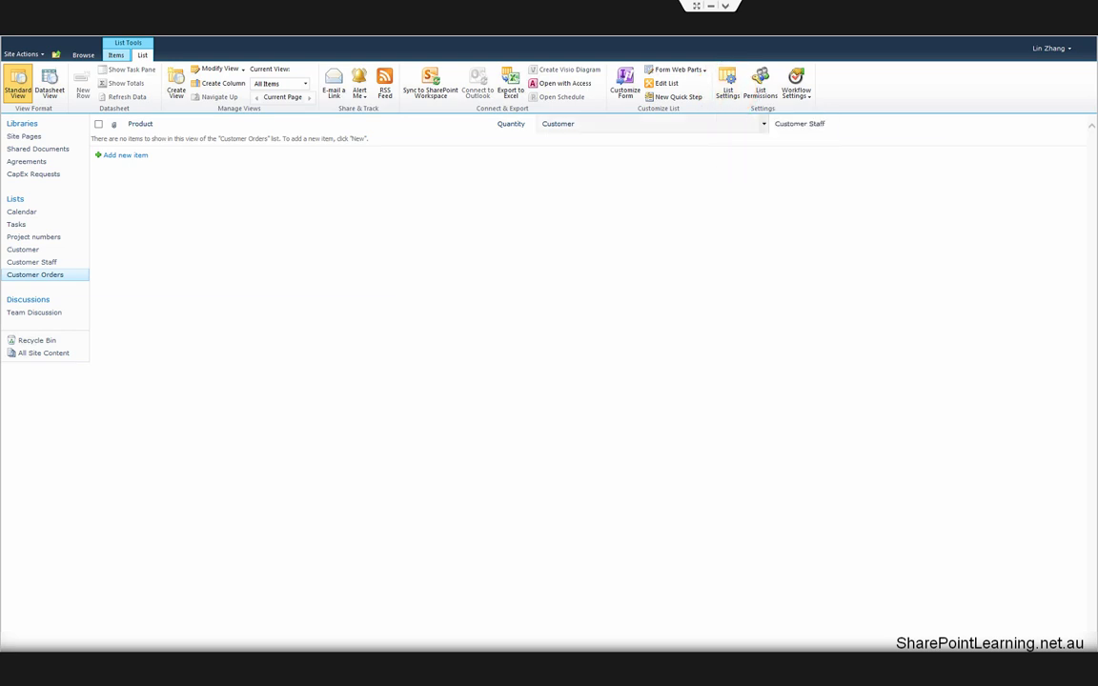
click(727, 85)
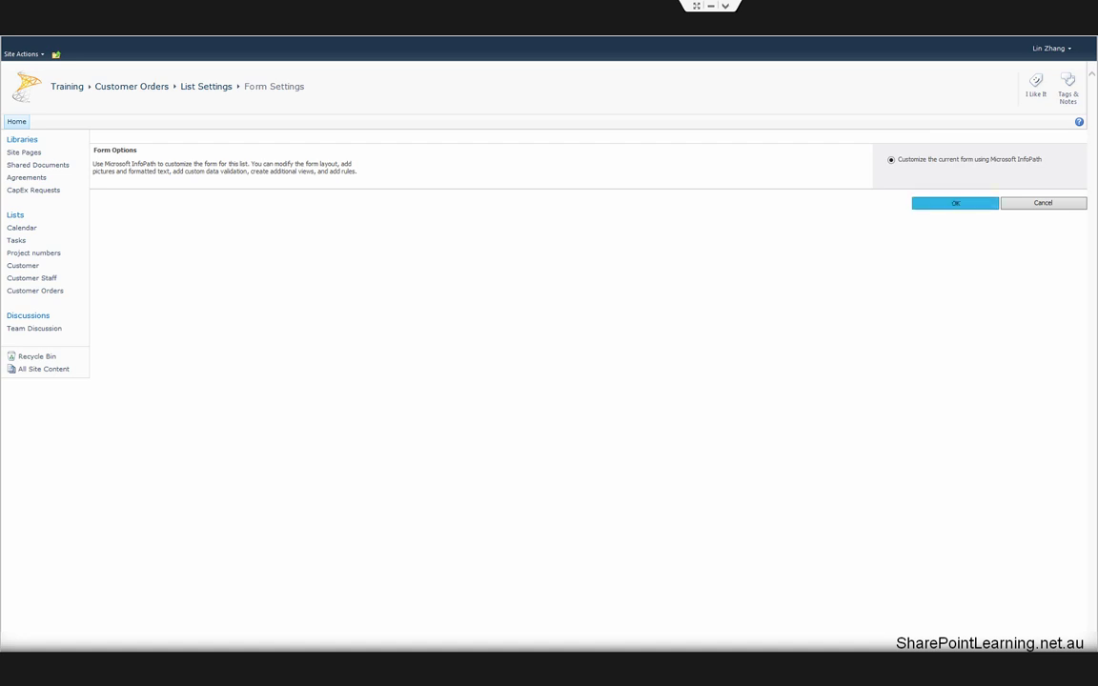
click(955, 202)
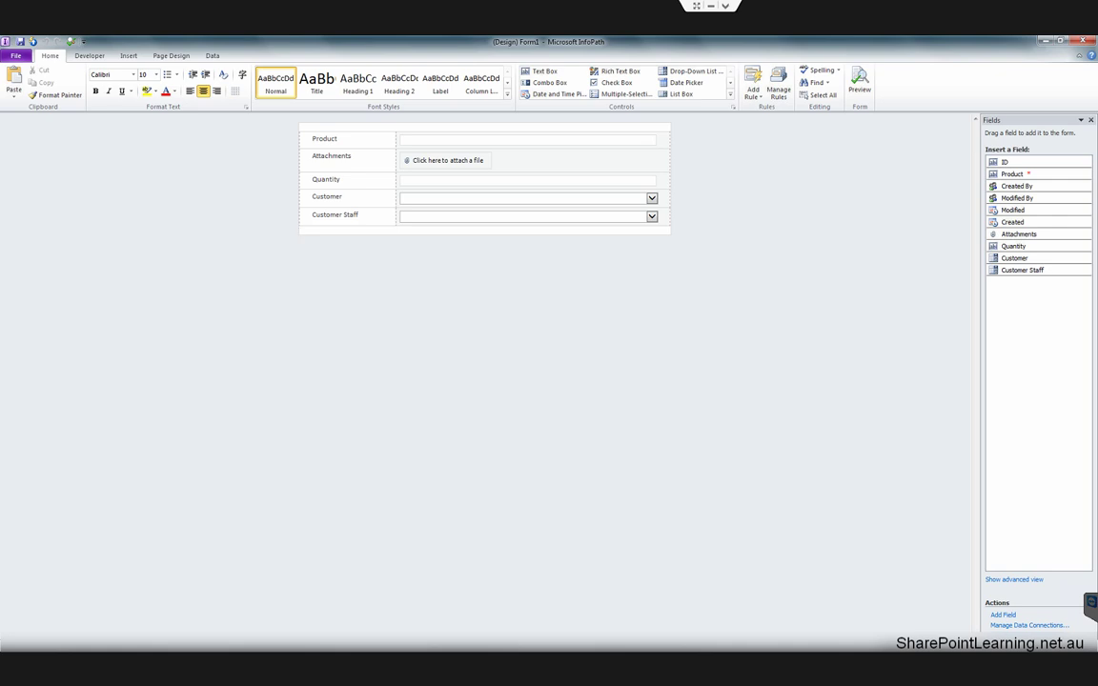
Inspect the Customer Staff drop-down list box's properties and the fields in the repeating group that supplies its entries.
click(528, 216)
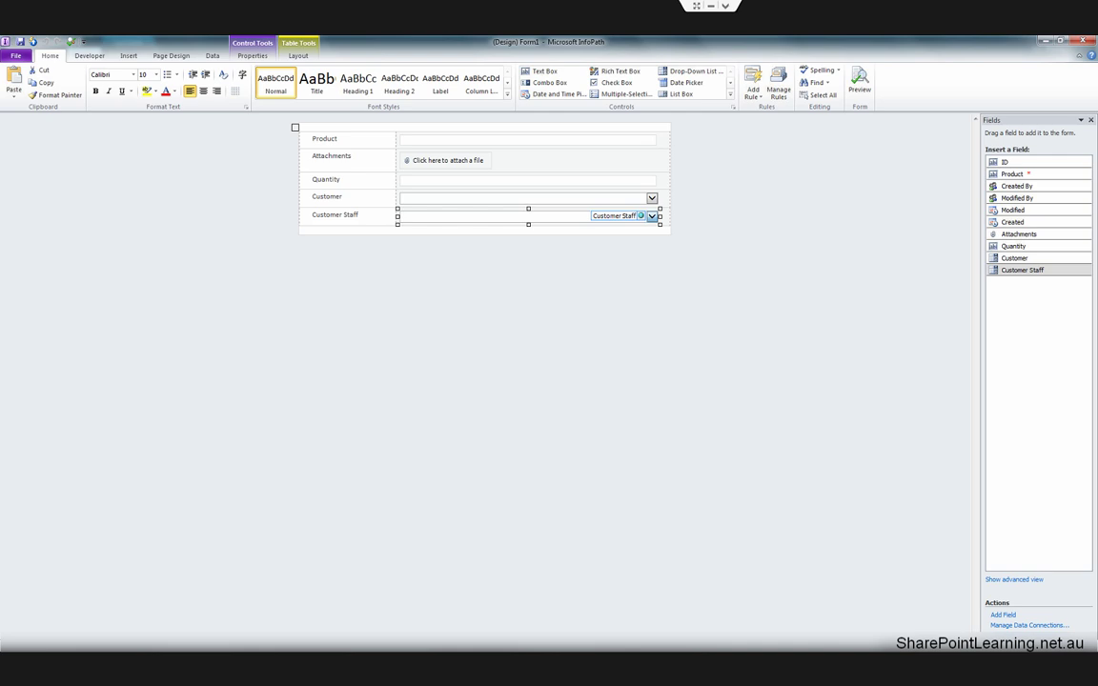
right_click(633, 217)
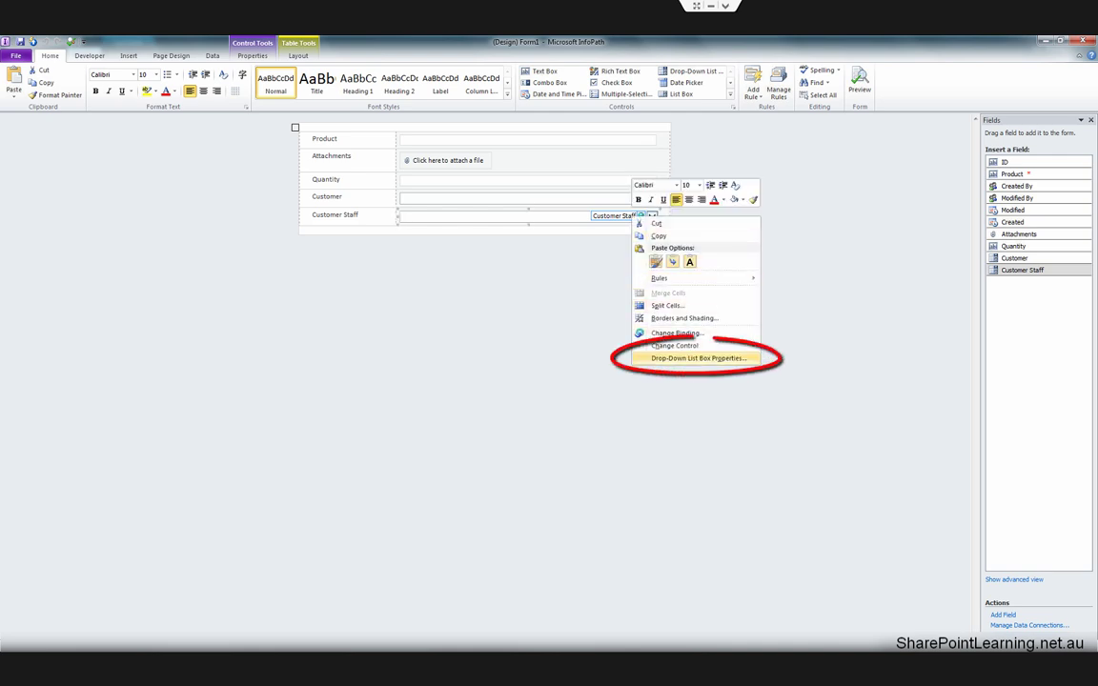
click(699, 359)
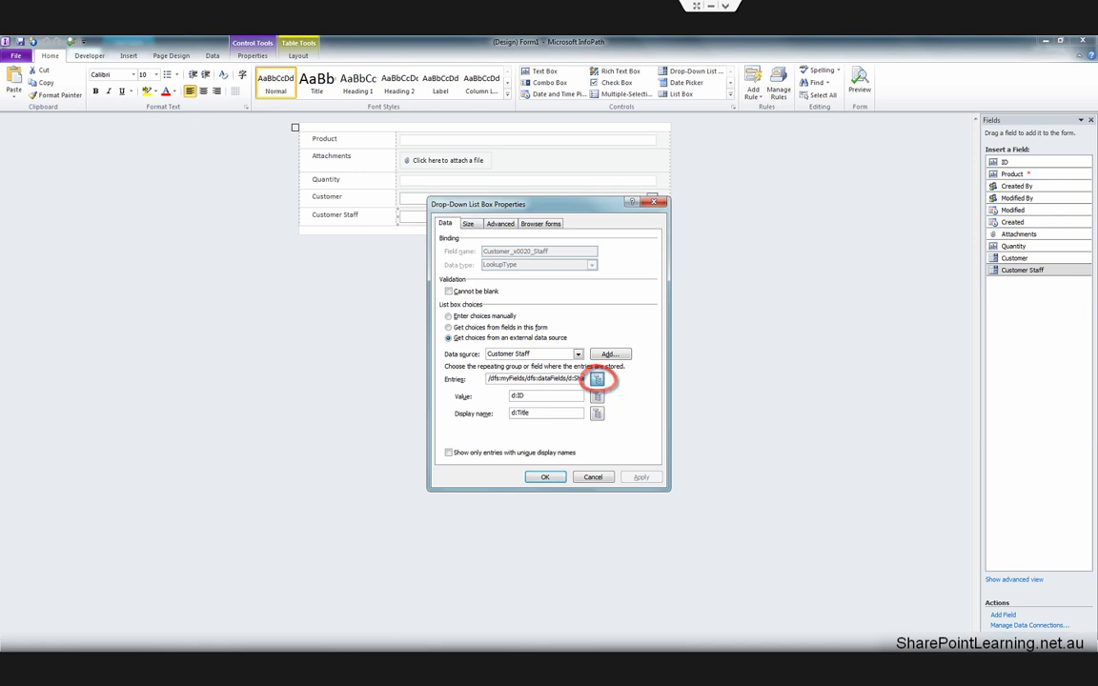
click(597, 379)
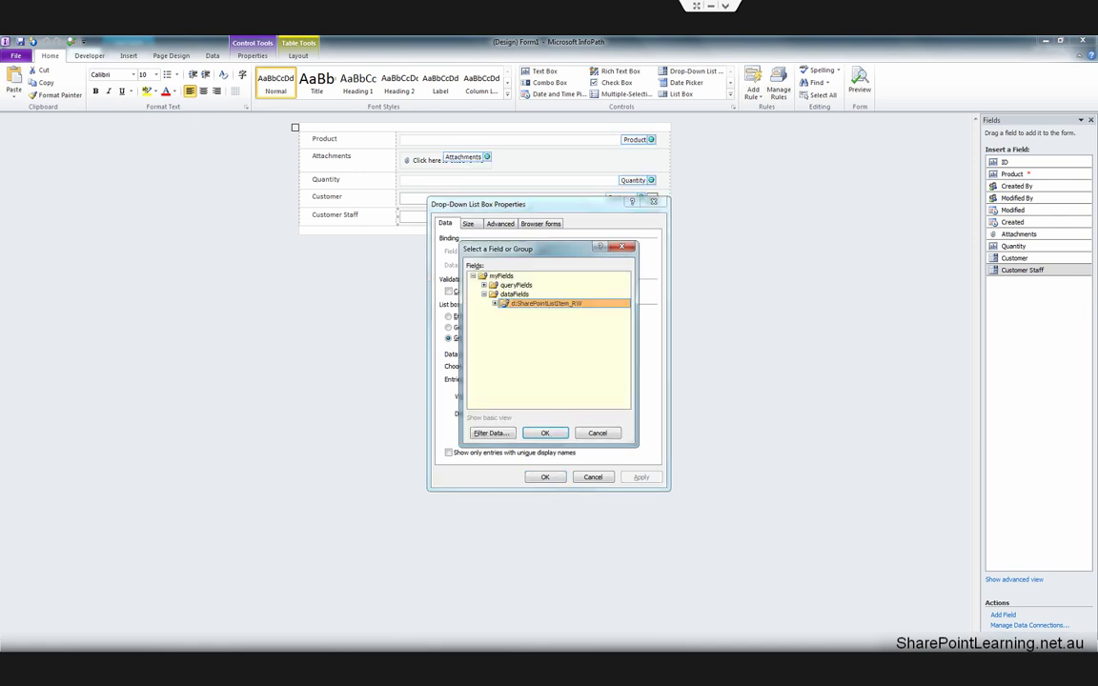
click(495, 303)
key(Return)
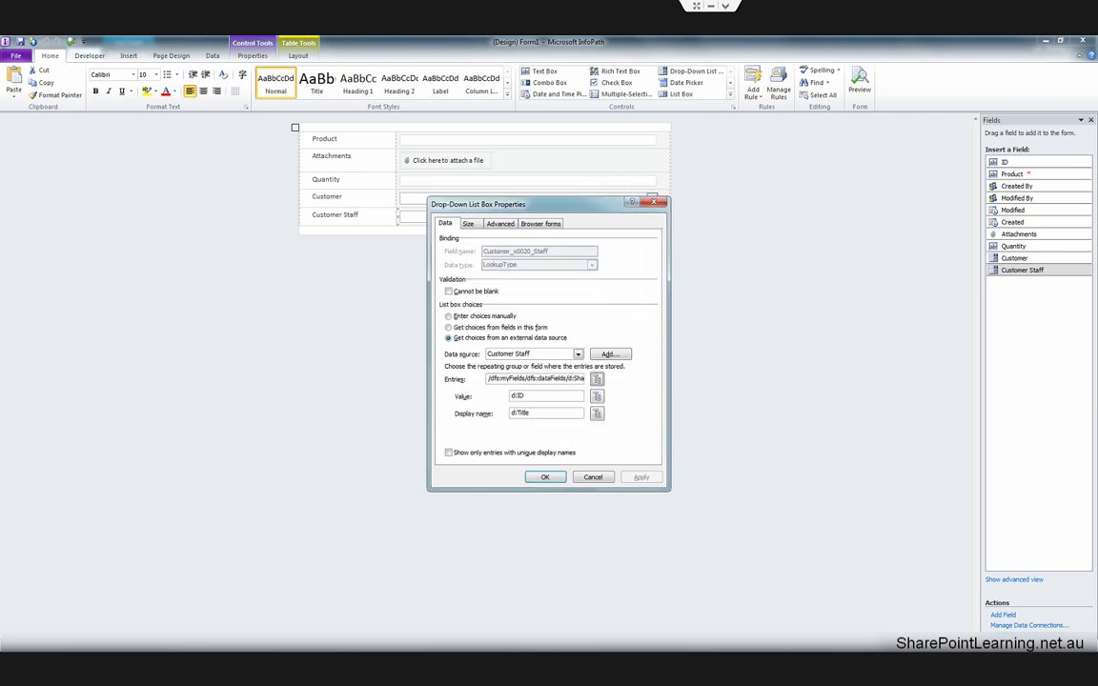
key(Return)
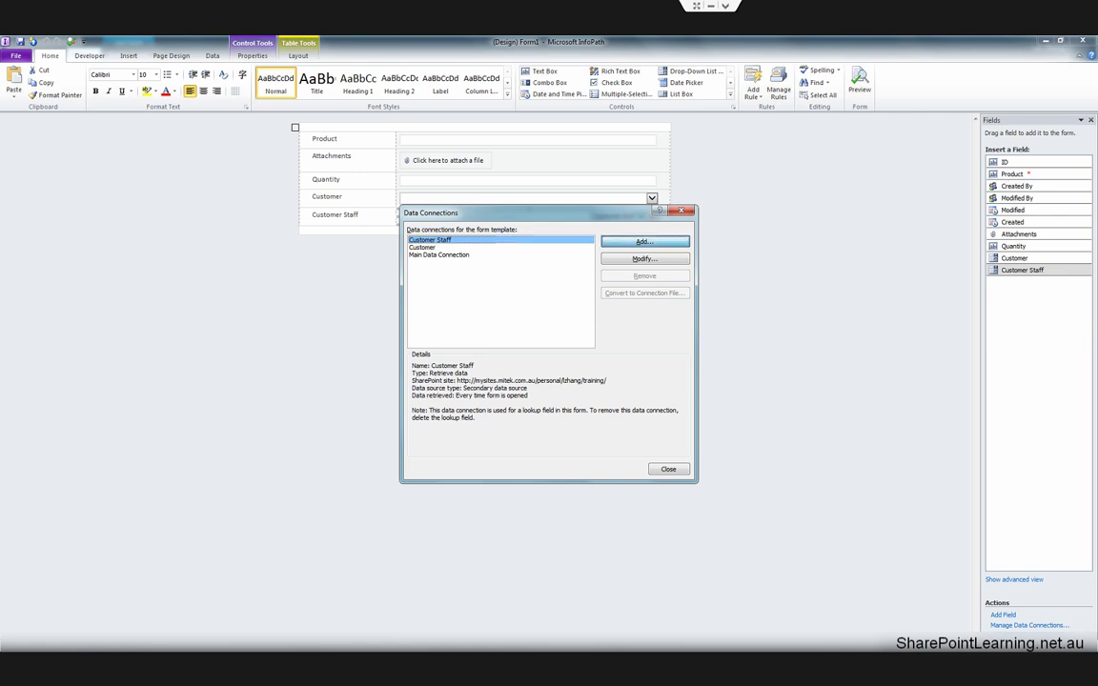
Add a new data connection that receives data from a SharePoint library or list on the training site.
click(644, 242)
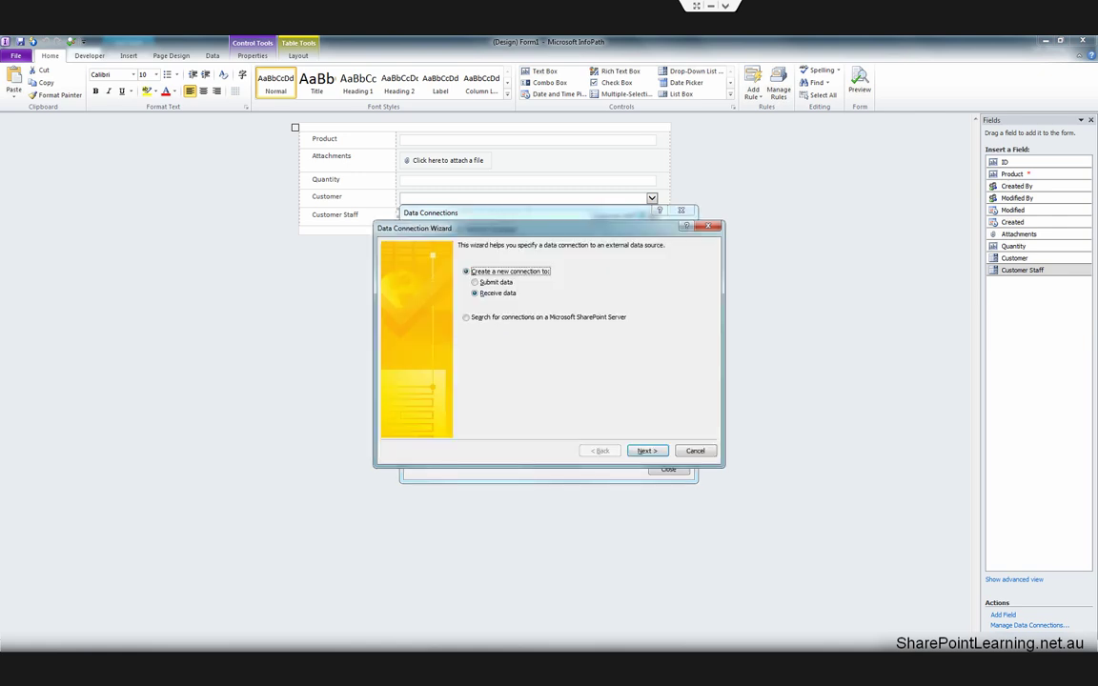
key(Return)
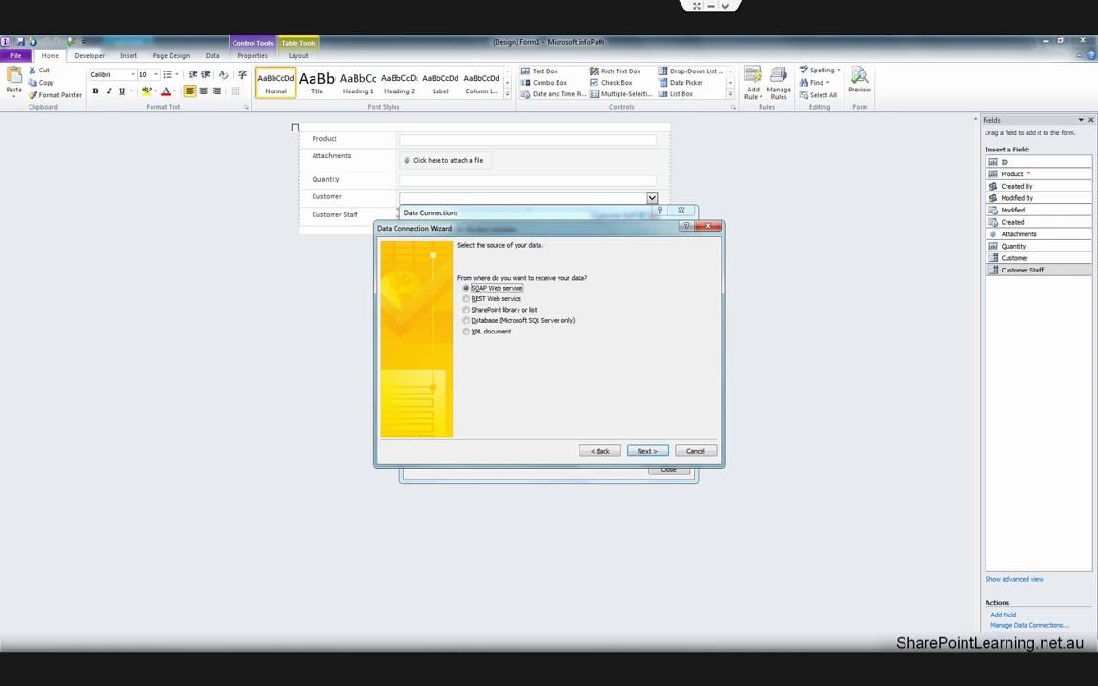
click(466, 310)
key(Return)
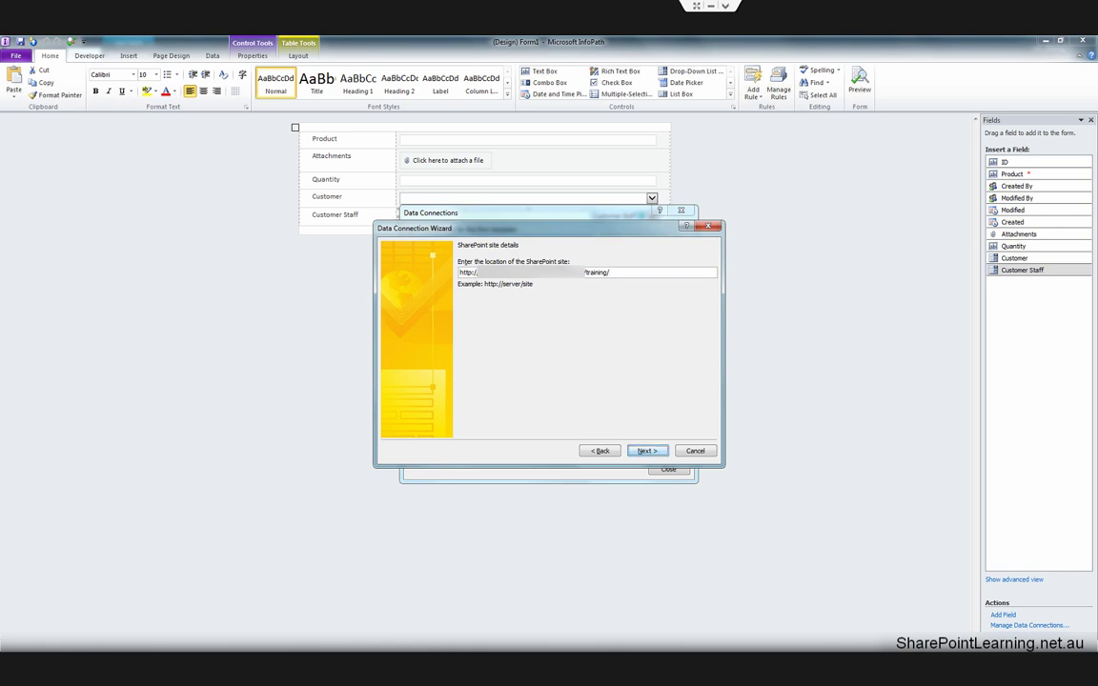
key(Return)
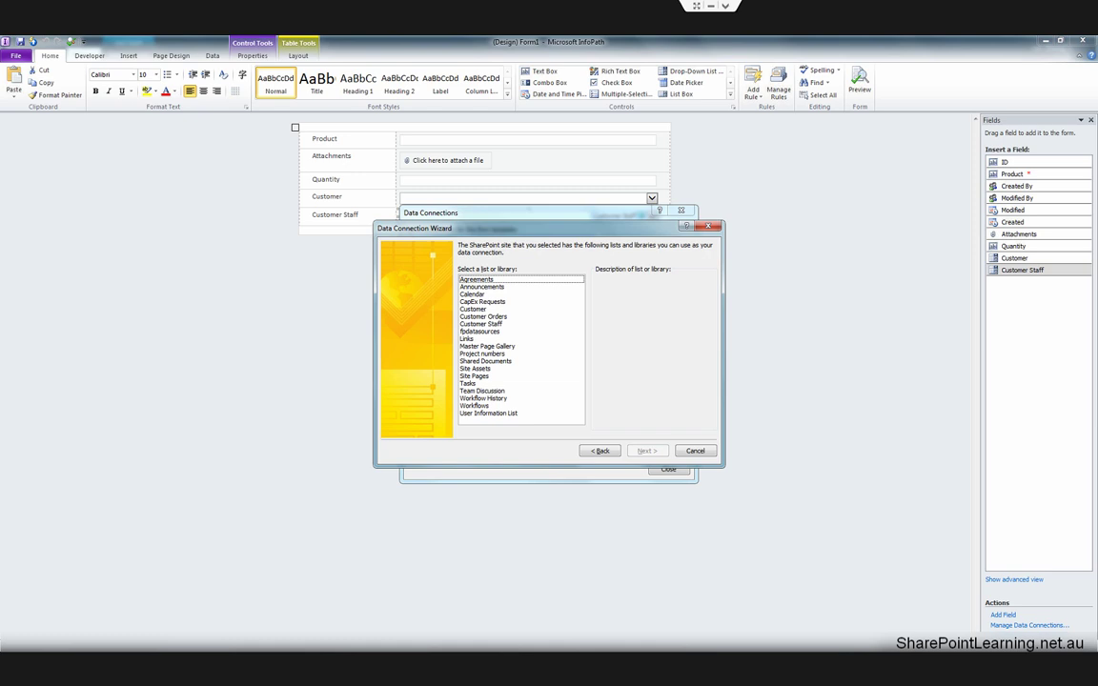
Use the Customer Staff list as the connection's source, with the Name and Customer fields included and sorted by ID ascending.
click(481, 324)
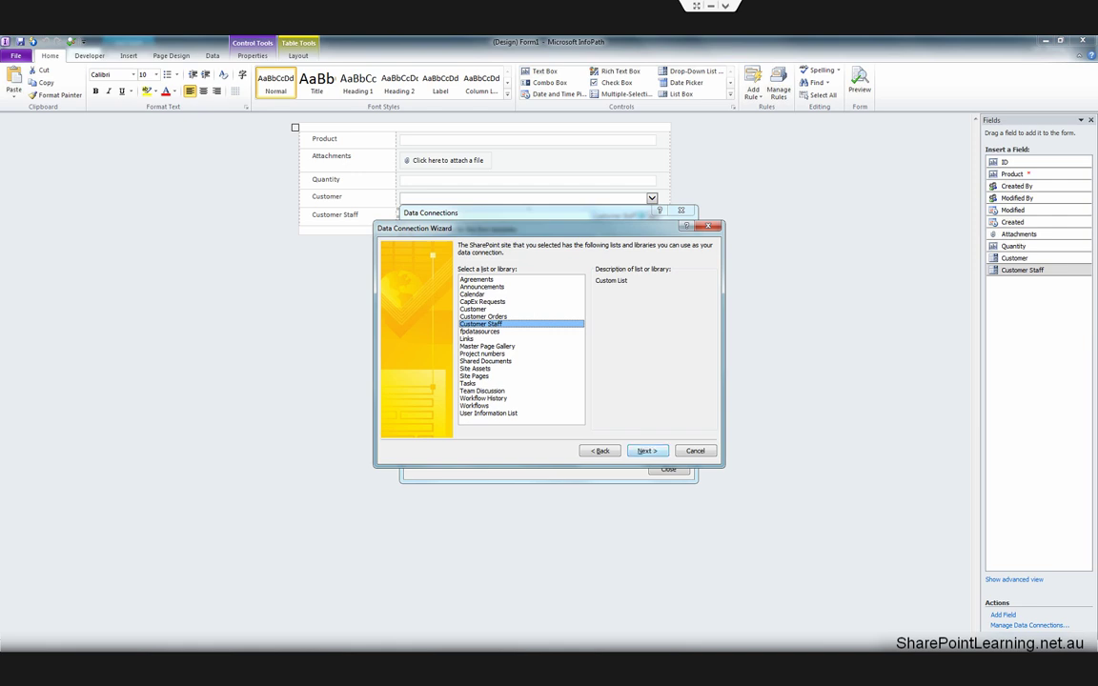
click(646, 450)
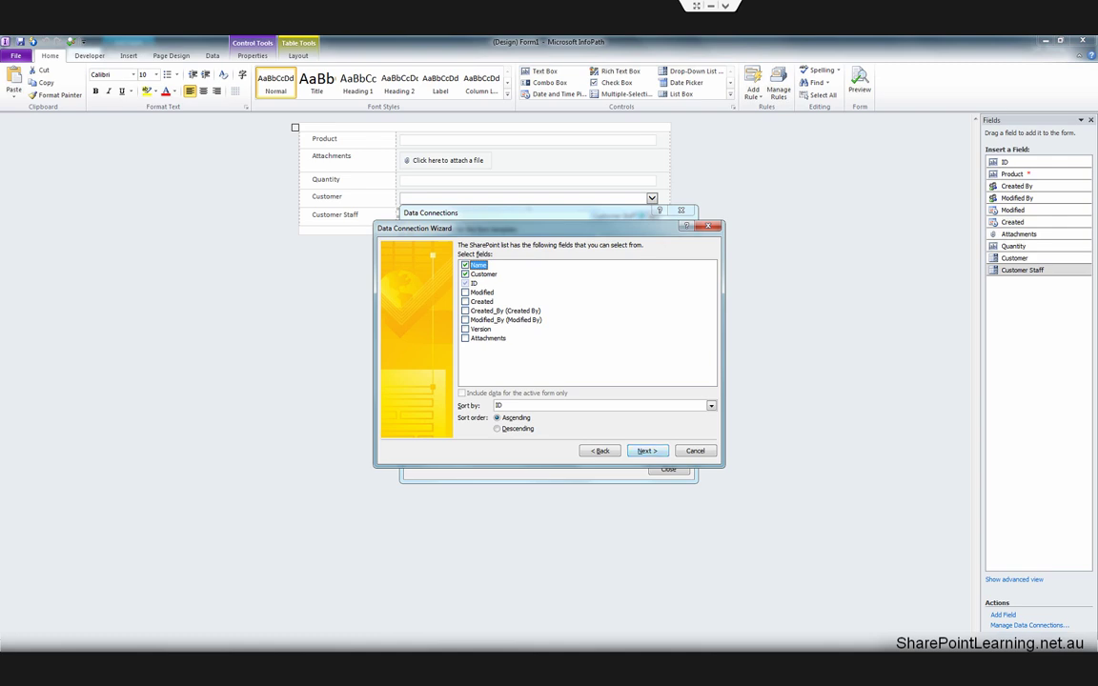
click(646, 450)
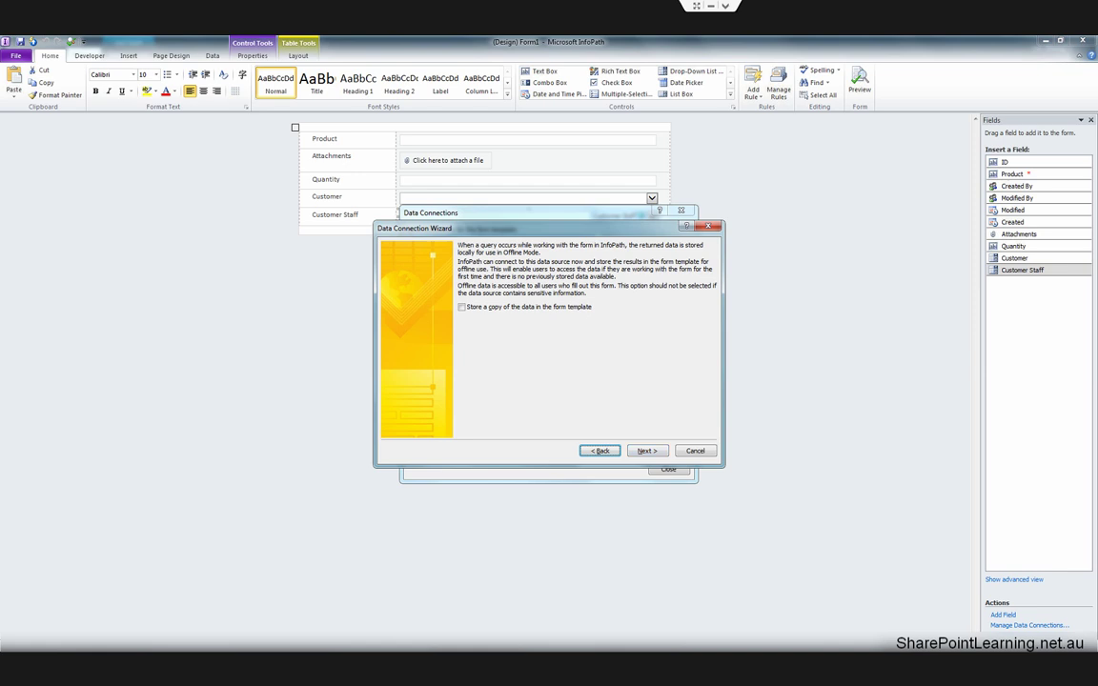
Finish the Customer Staff data connection with its default name and automatic retrieval, without storing a copy of the data in the form template.
click(646, 450)
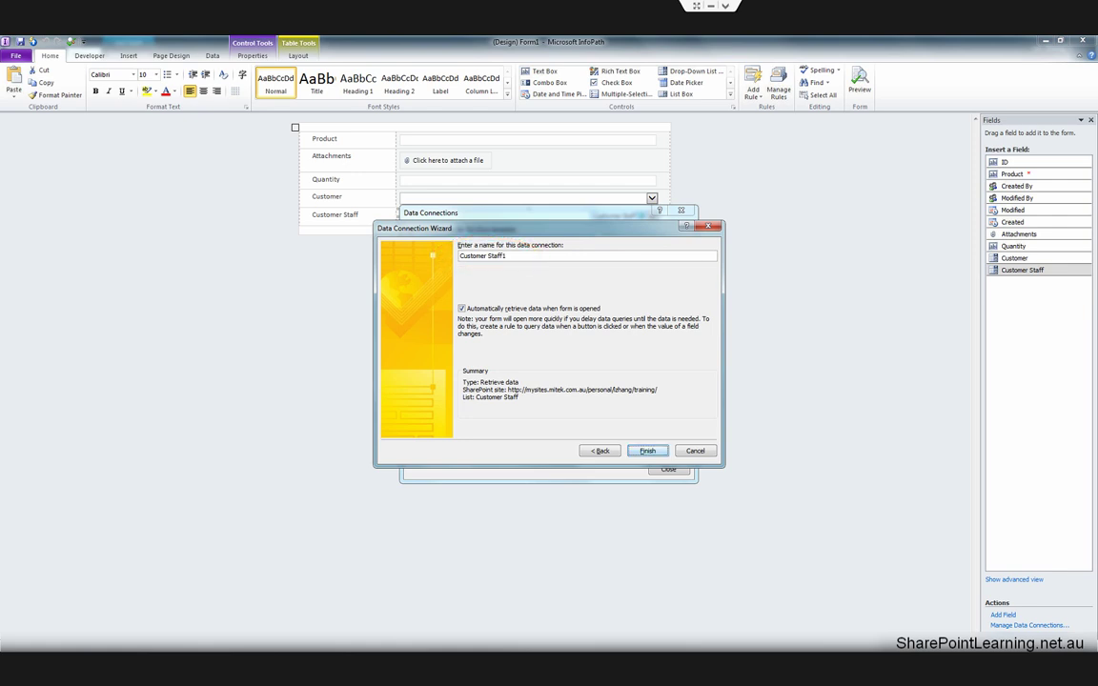
key(Return)
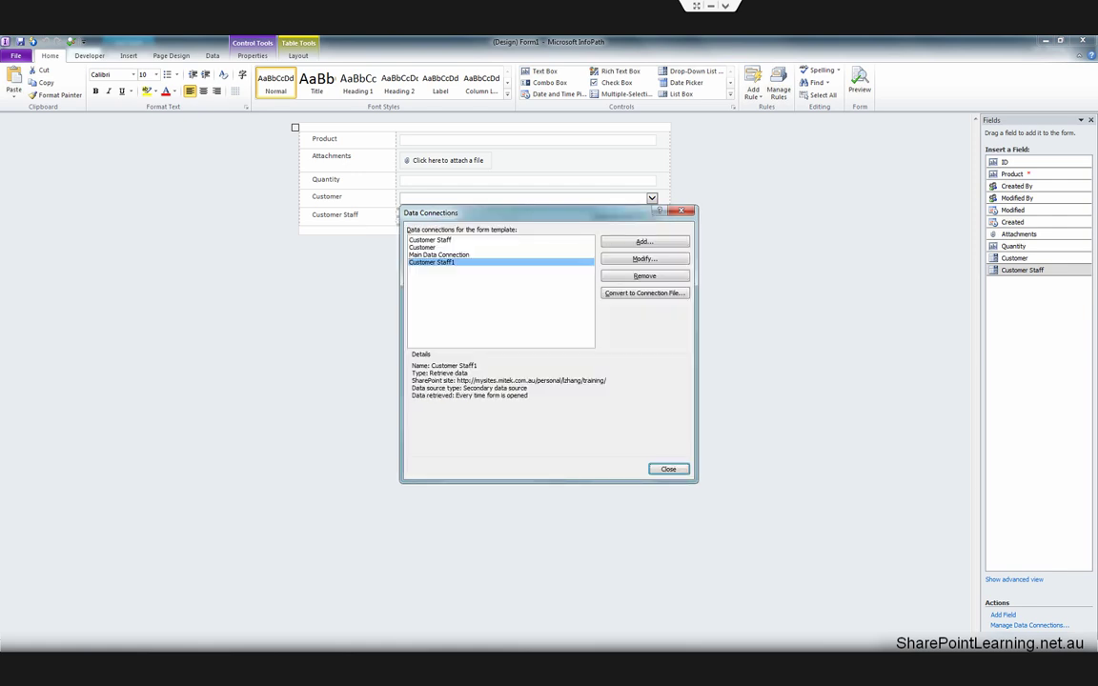
key(Return)
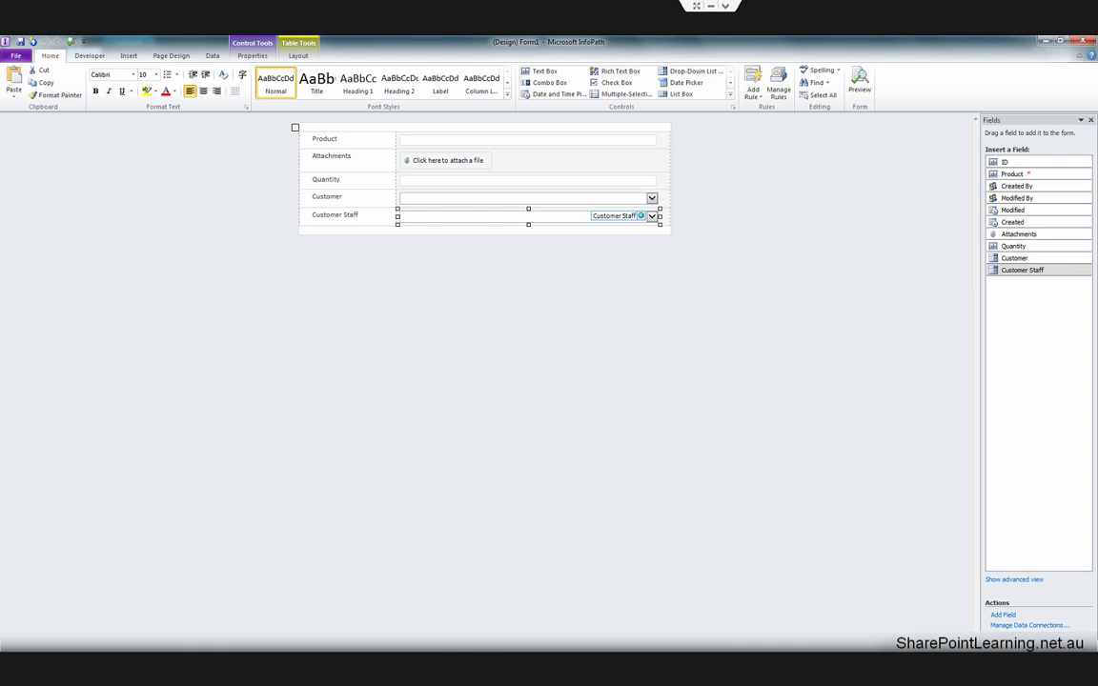
Set the Customer Staff drop-down list box's external data source to Customer Staff1.
right_click(572, 217)
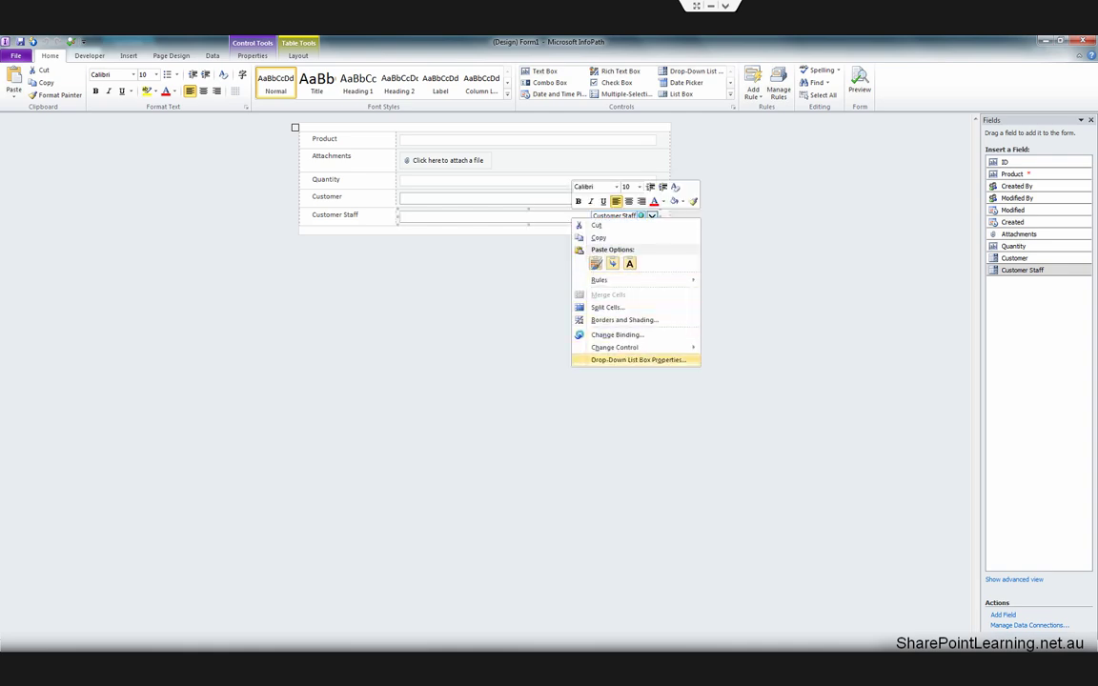
click(636, 360)
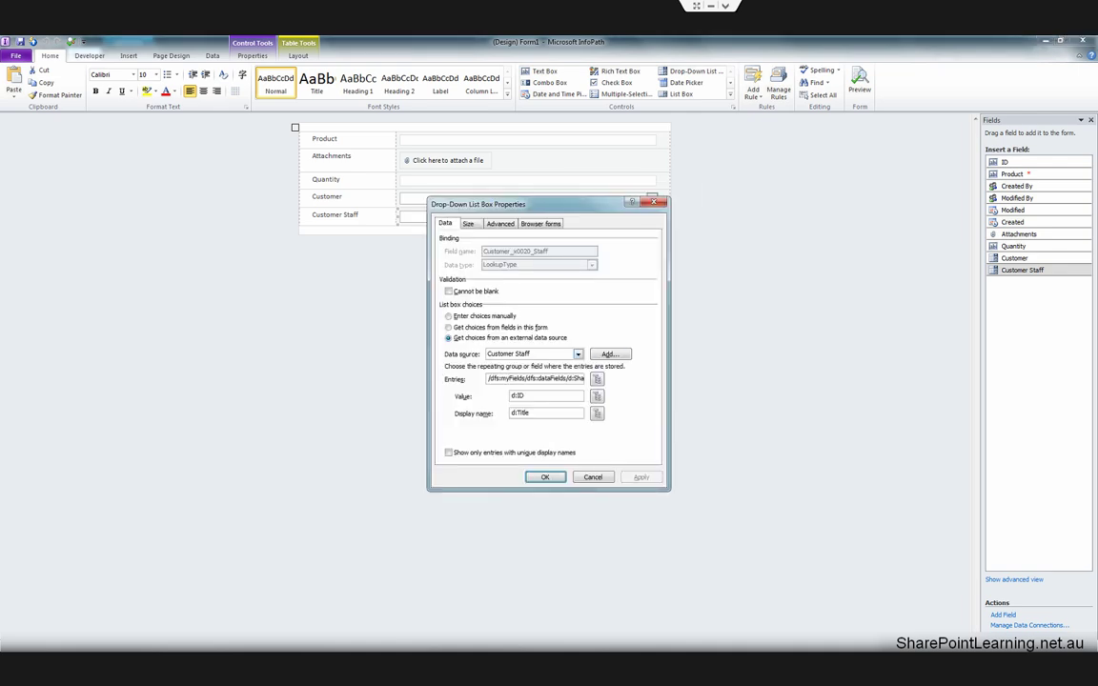
click(578, 354)
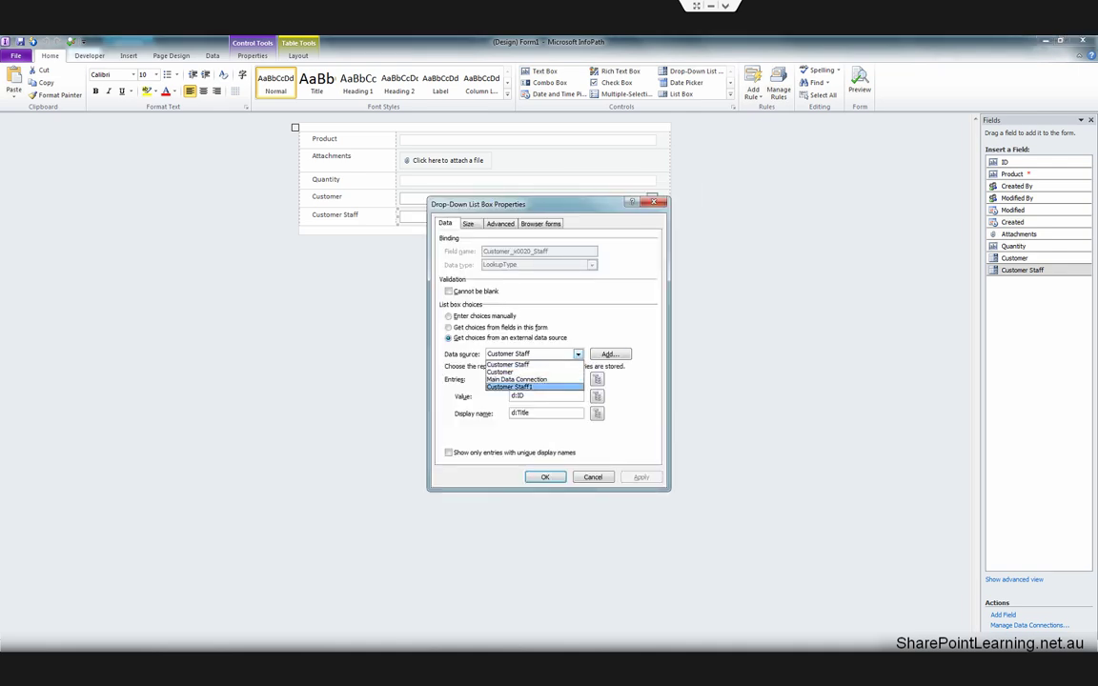
click(534, 386)
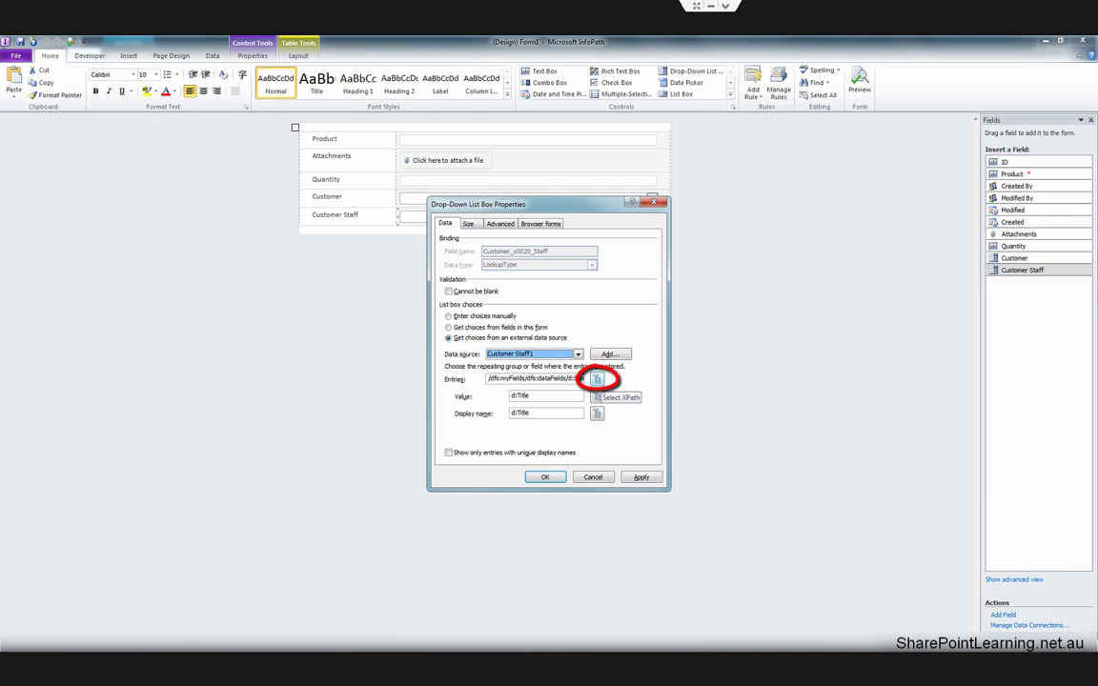
Add a filter to the drop-down's entries with a condition that tests whether the Customer field is equal to a value.
click(596, 379)
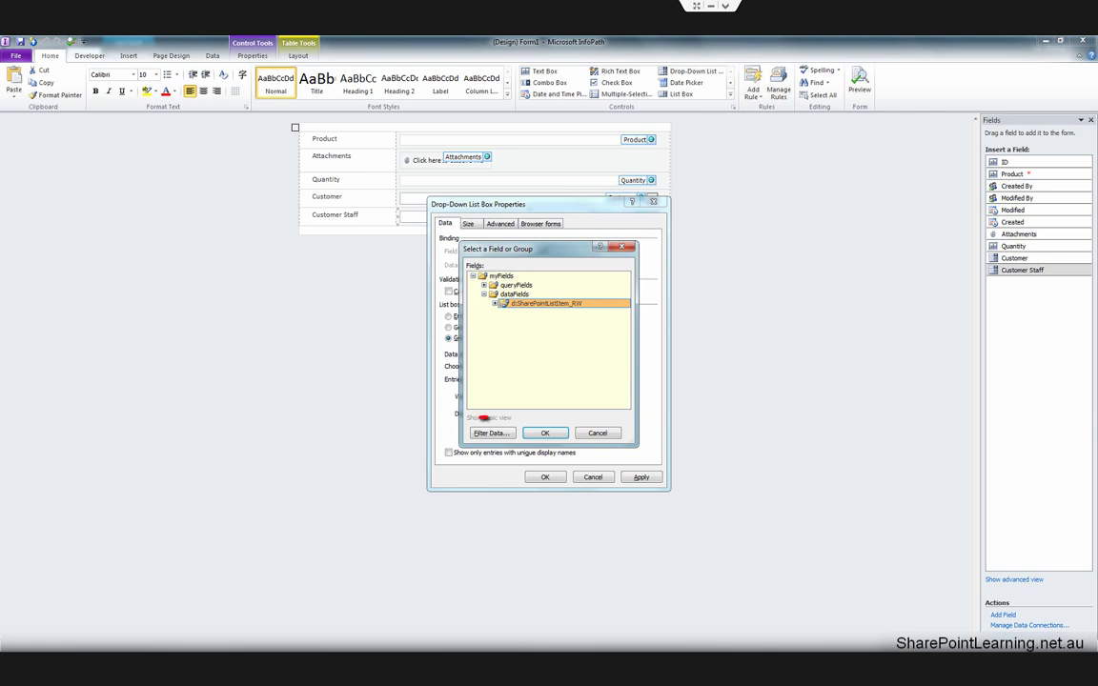
click(489, 433)
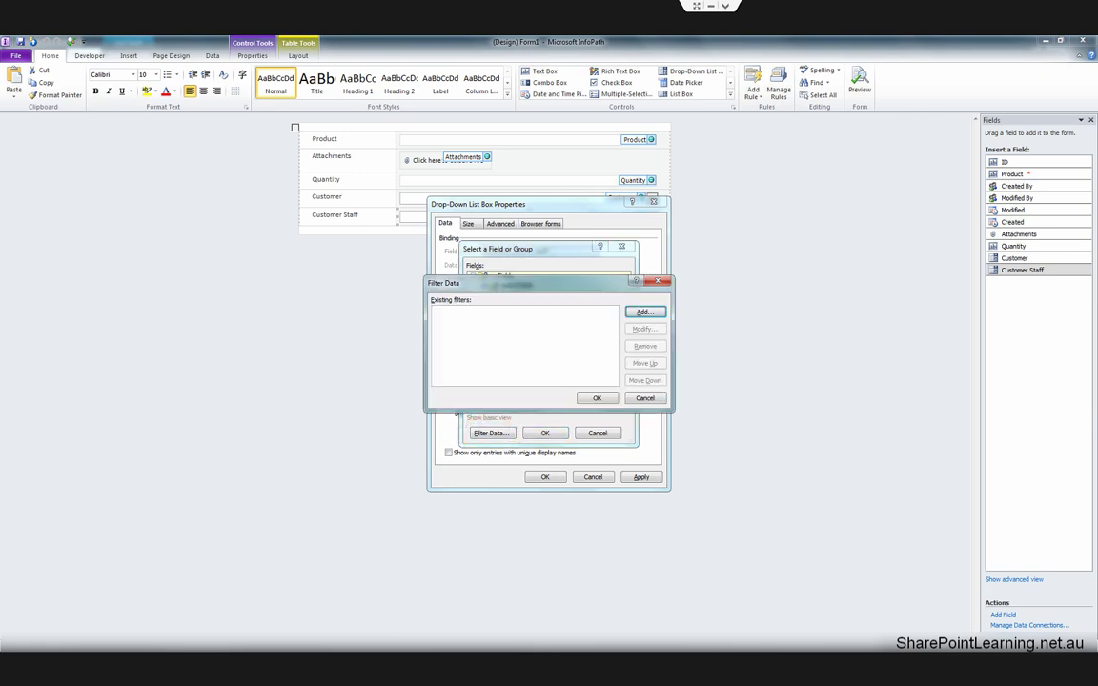
click(644, 311)
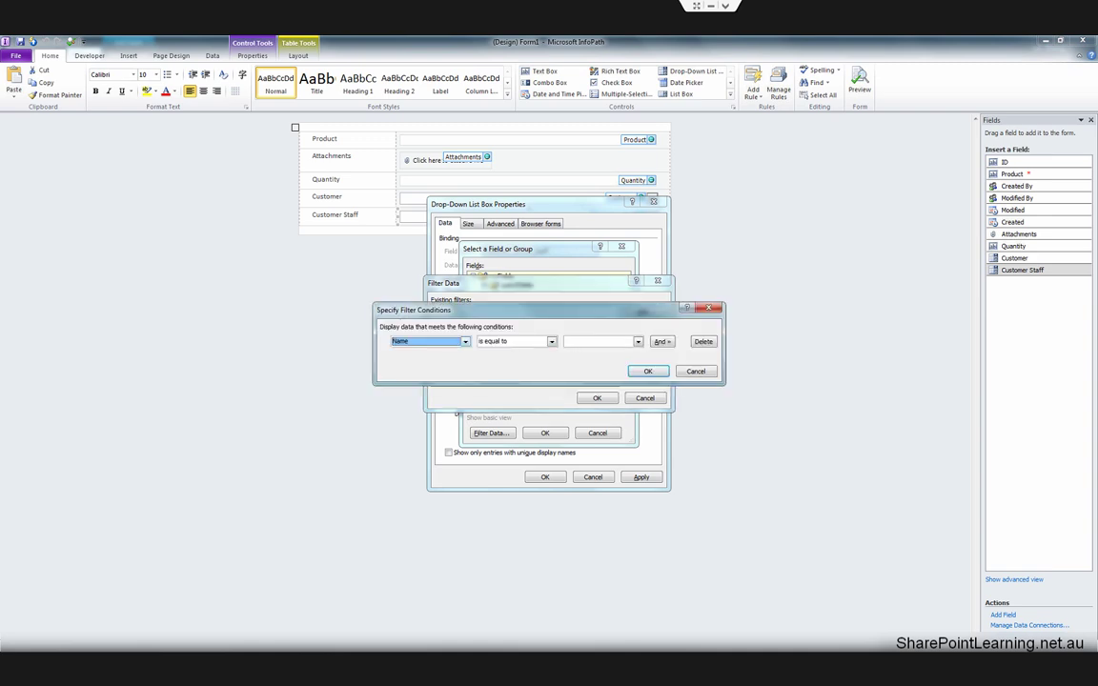
click(465, 341)
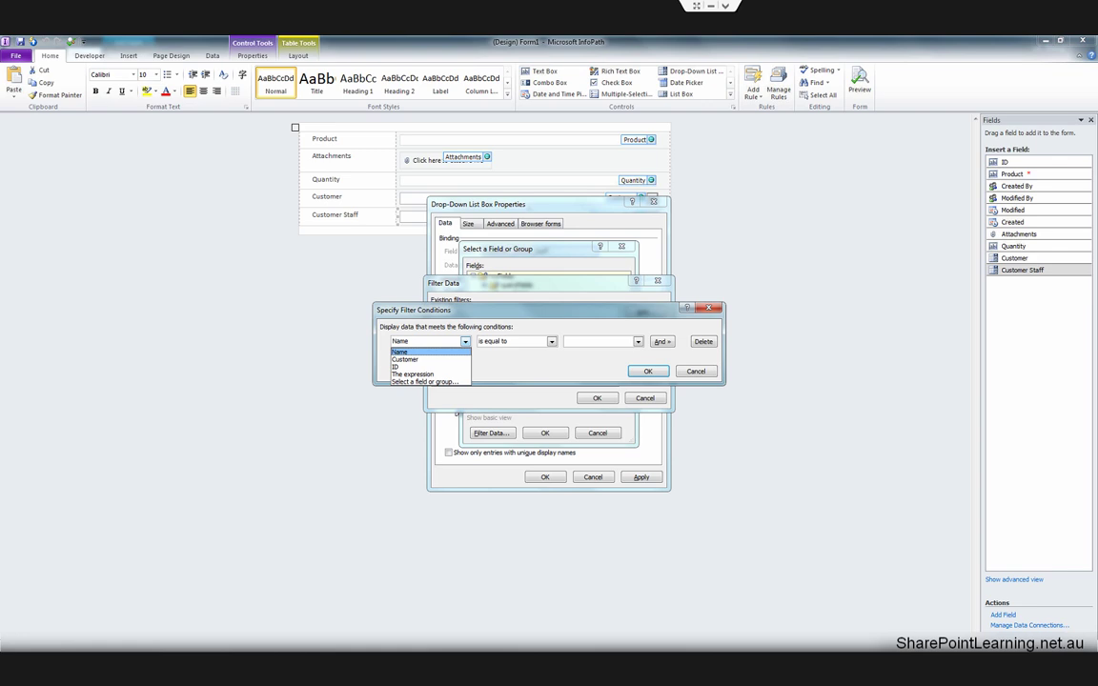
key(Down)
key(Return)
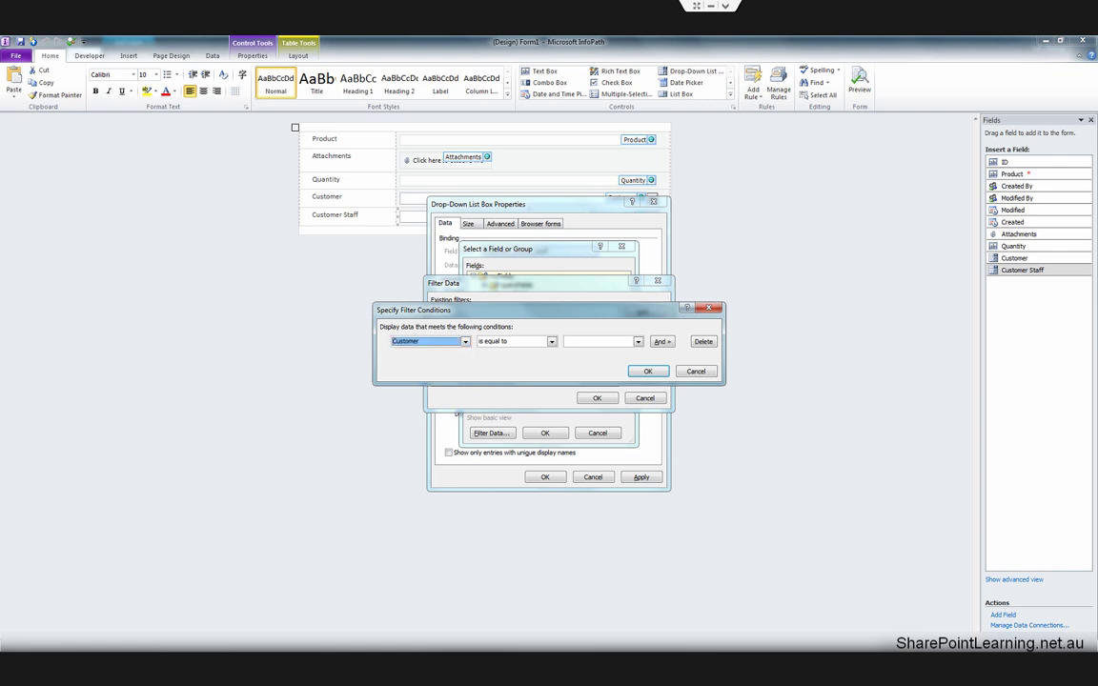
Choose to compare the filter condition against a field from the form's Main data source.
click(638, 341)
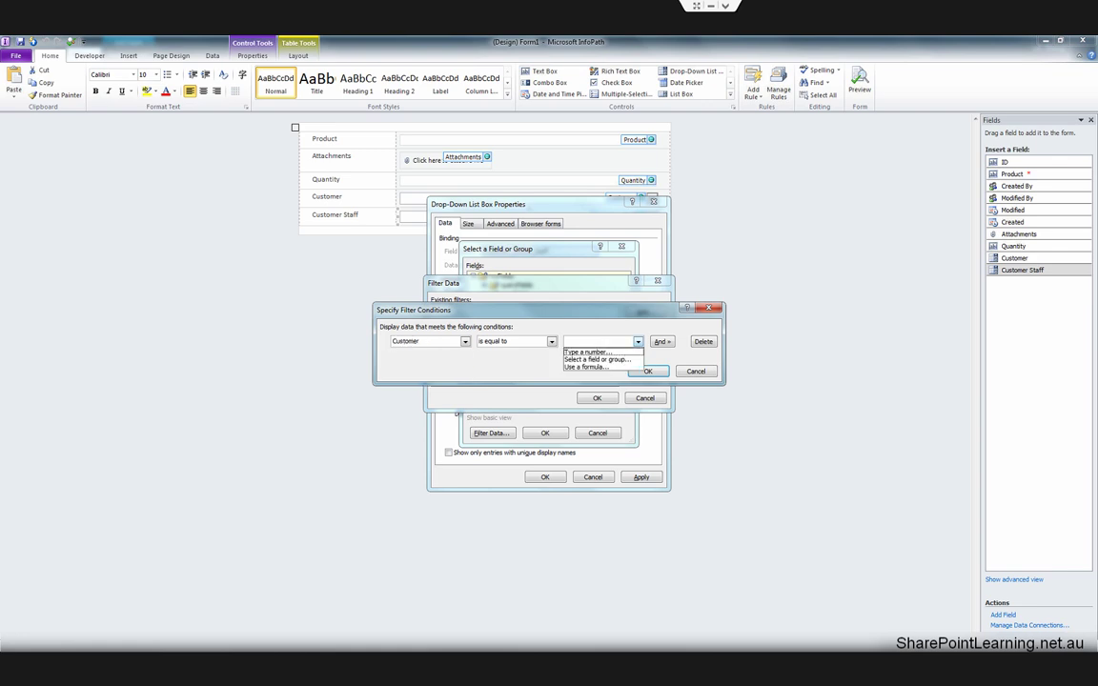
key(Down)
key(Return)
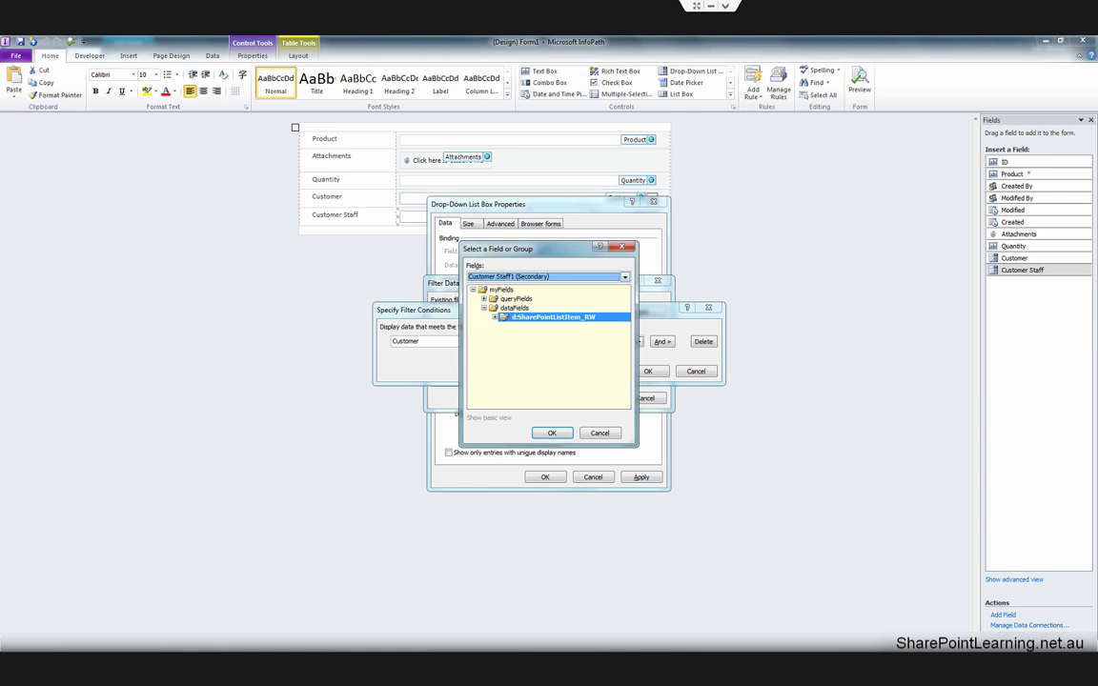
key(alt+Down)
key(Up)
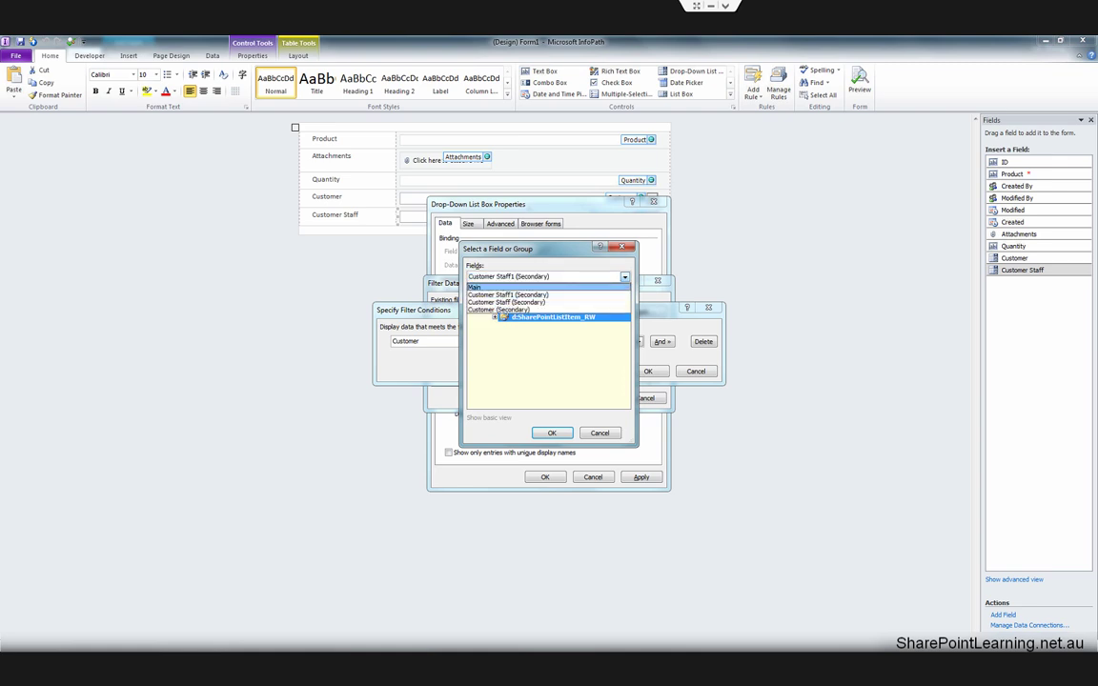
key(Return)
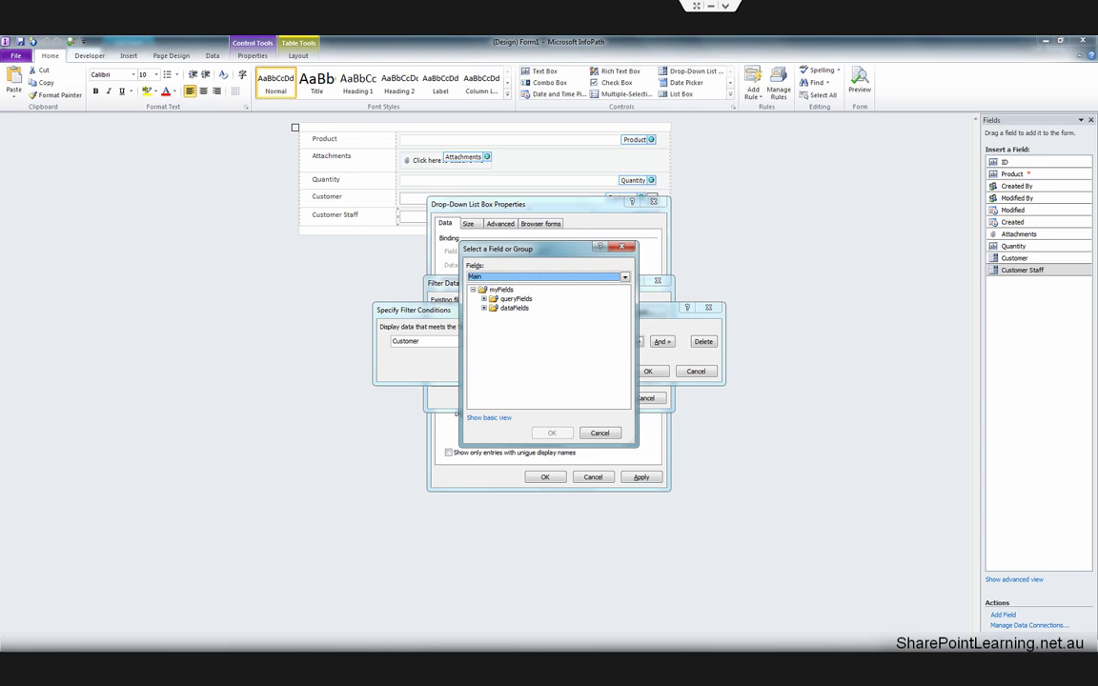
Pick the Customer field under the main dataFields as the comparison value and apply the filter to the drop-down's entries.
click(484, 308)
click(495, 316)
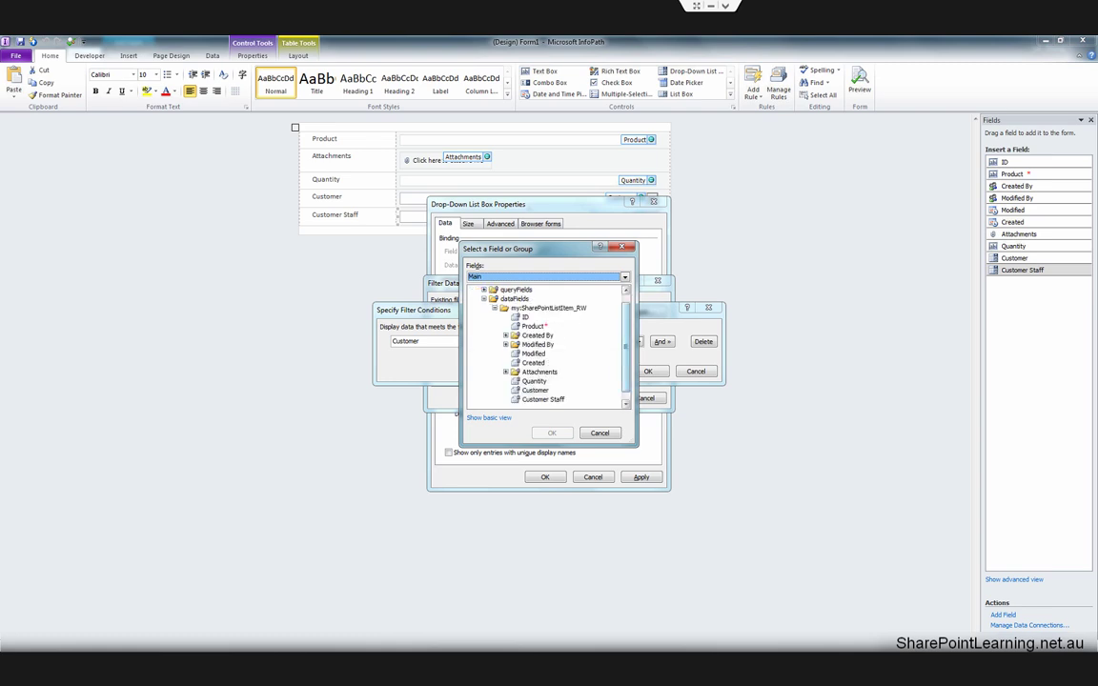
drag(626, 347, 626, 355)
click(535, 381)
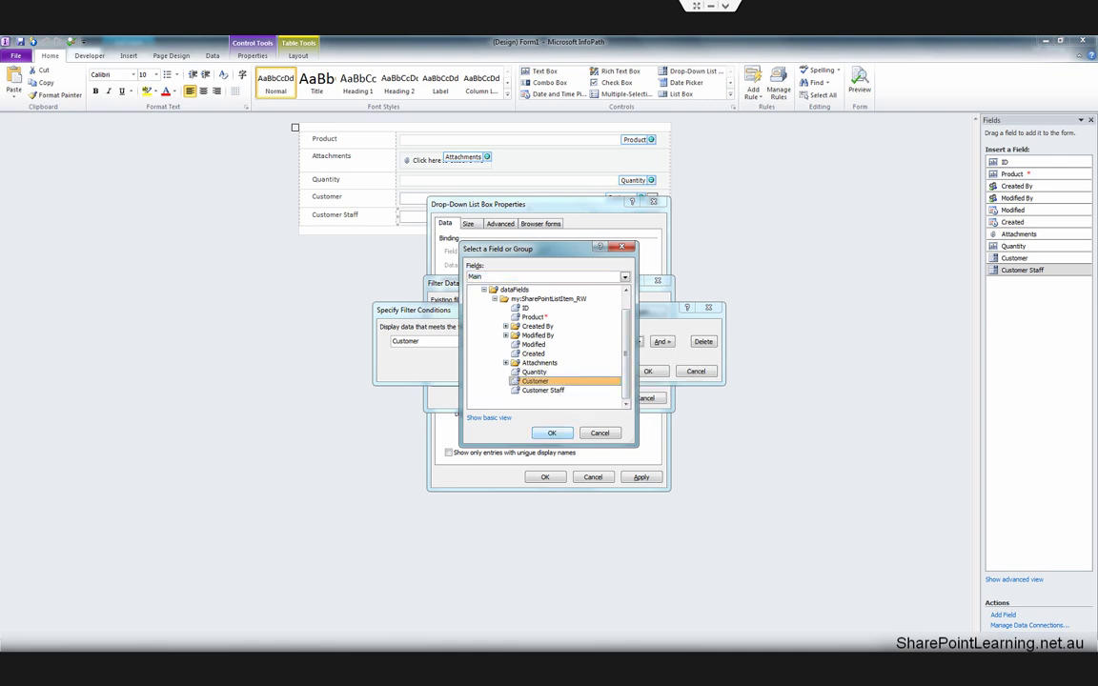
key(Return)
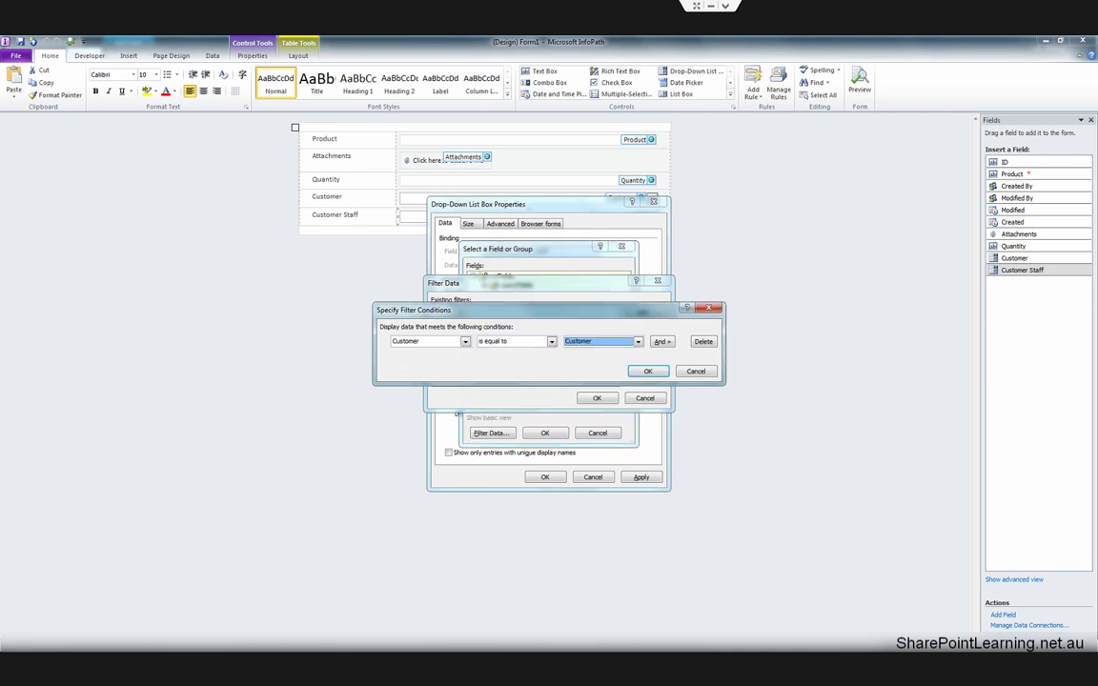
drag(529, 310, 553, 403)
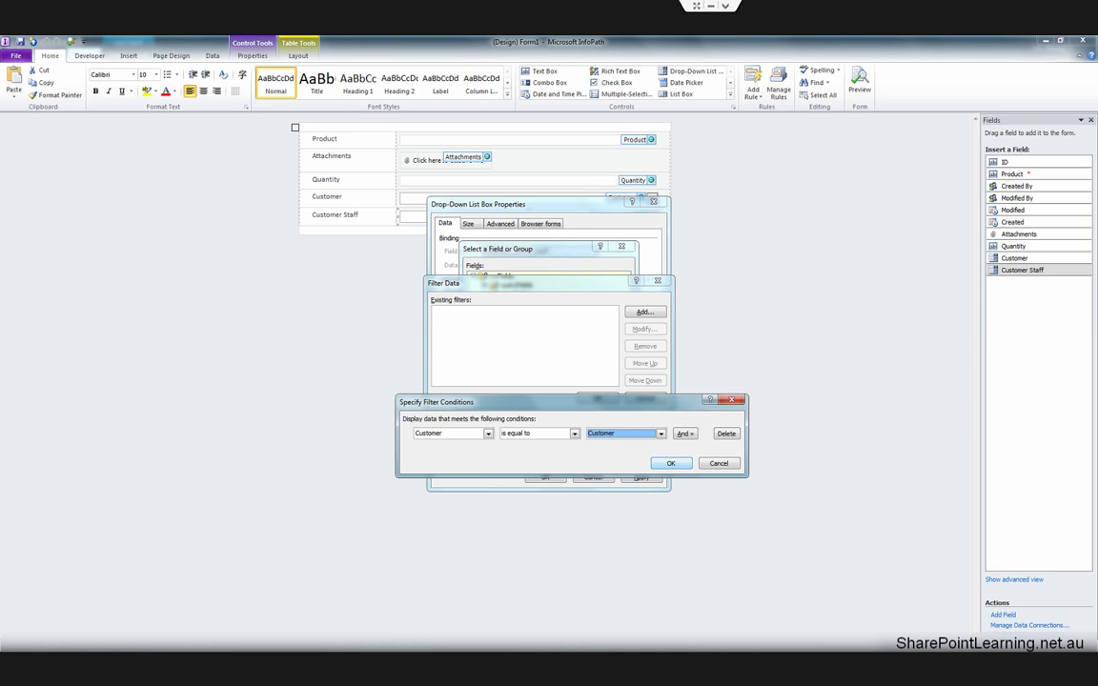
key(Return)
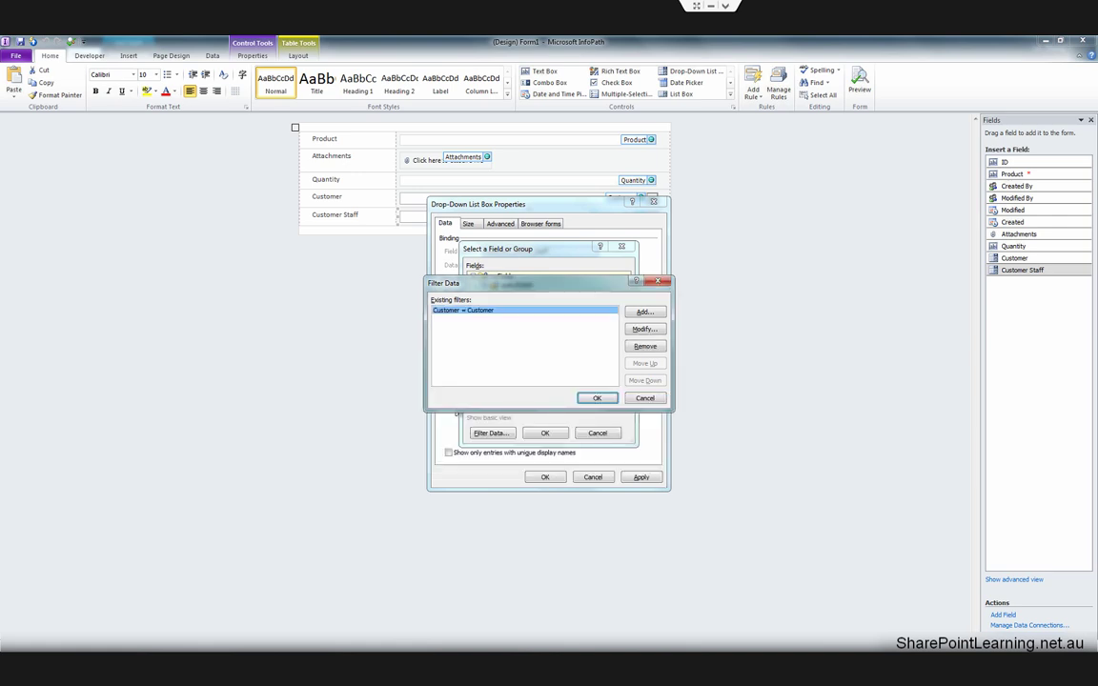
key(Return)
click(544, 433)
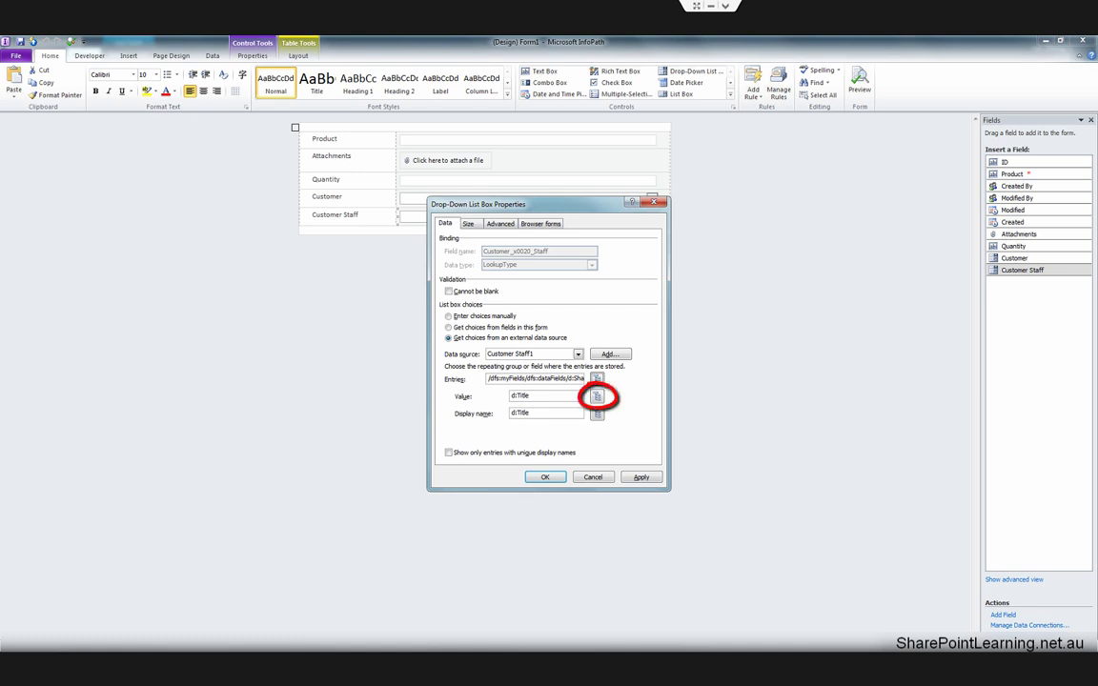
Set the drop-down's value field to ID and apply the list box properties.
click(598, 396)
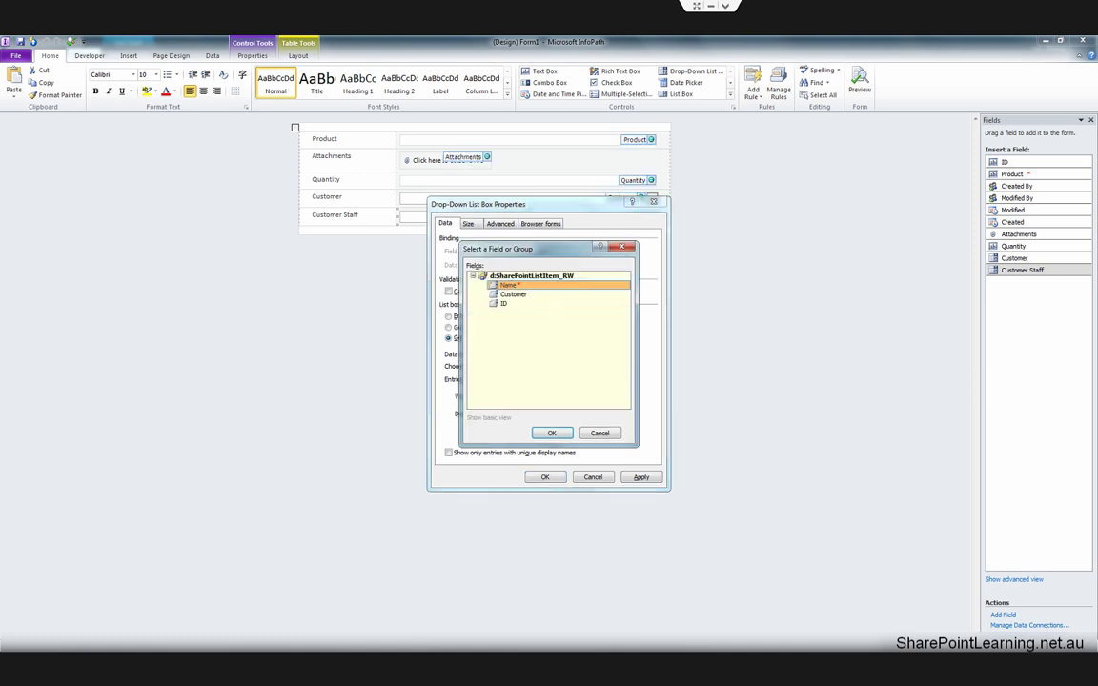
click(503, 304)
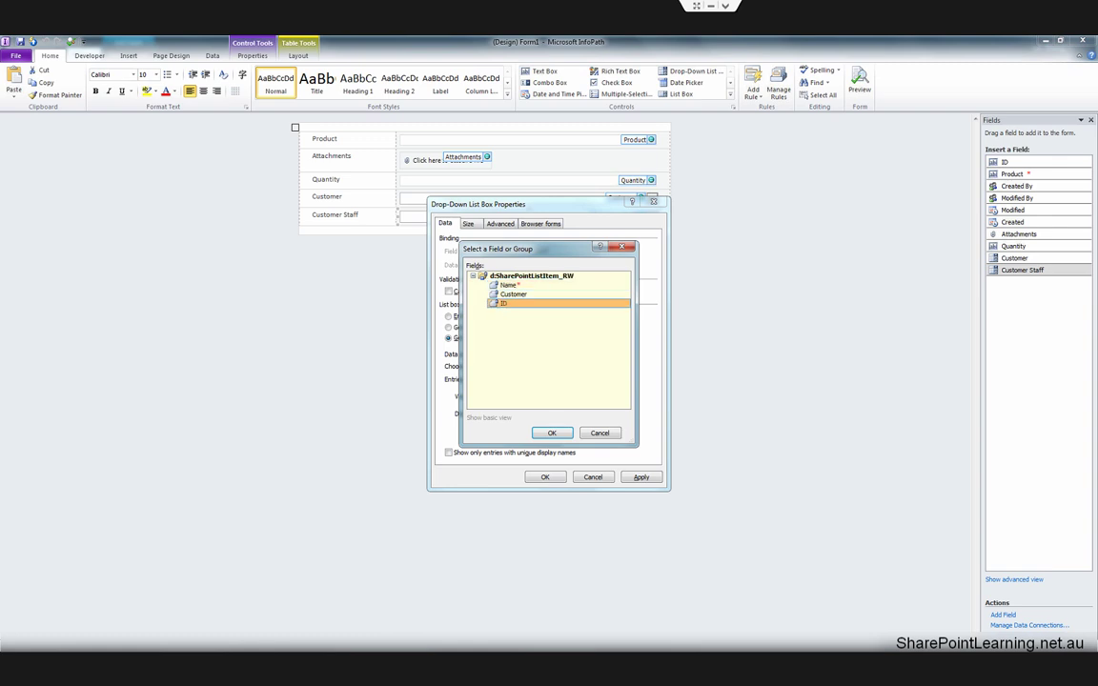
key(Return)
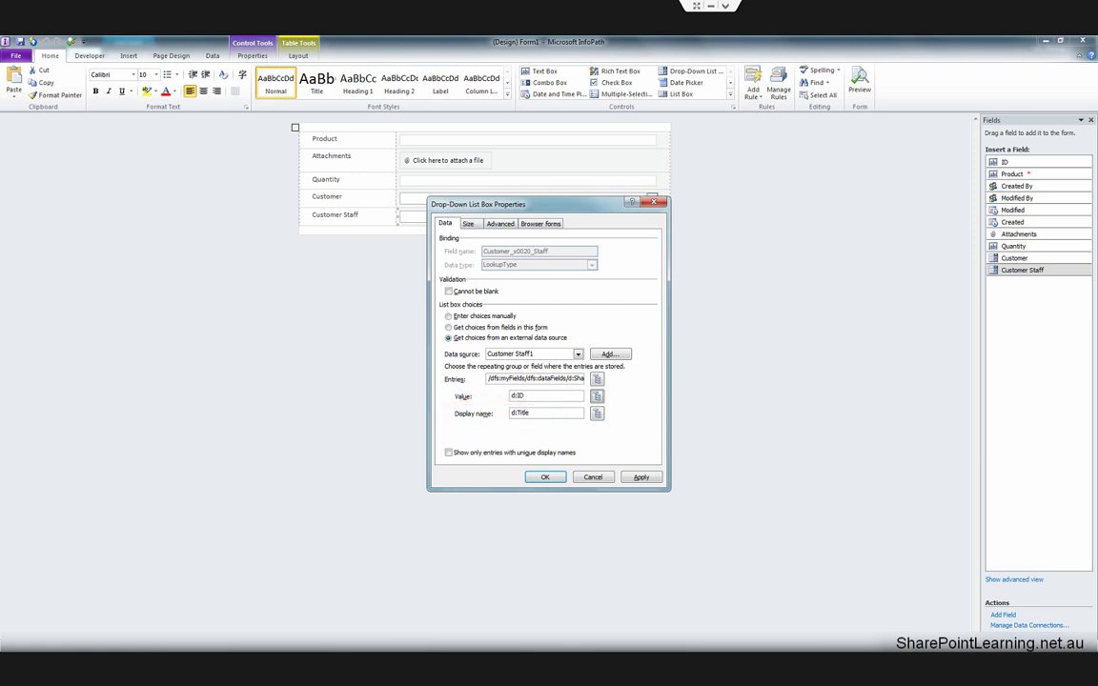
key(Return)
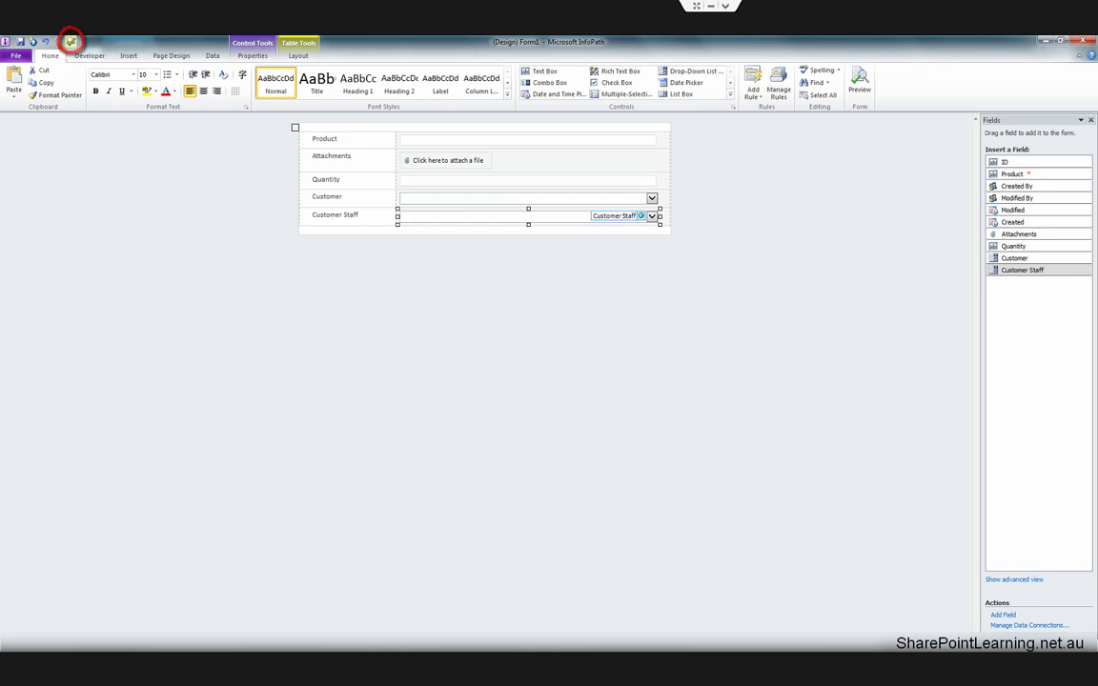
Preview the form, select Customer A as the customer, and check which entries the Customer Staff list offers.
click(70, 42)
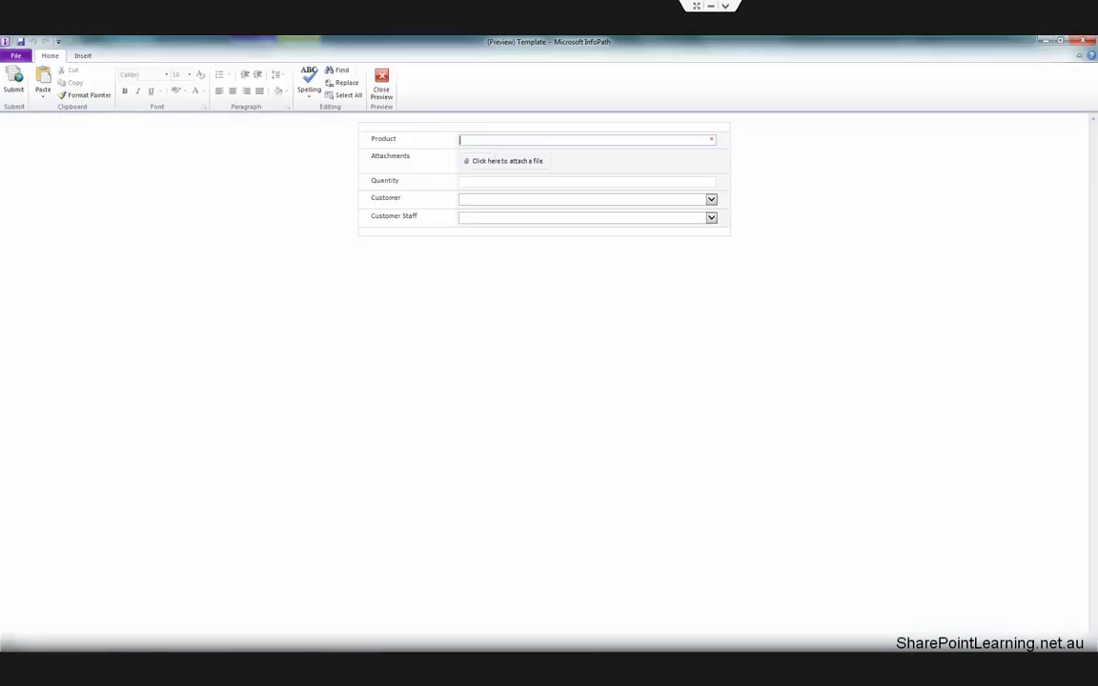
click(711, 199)
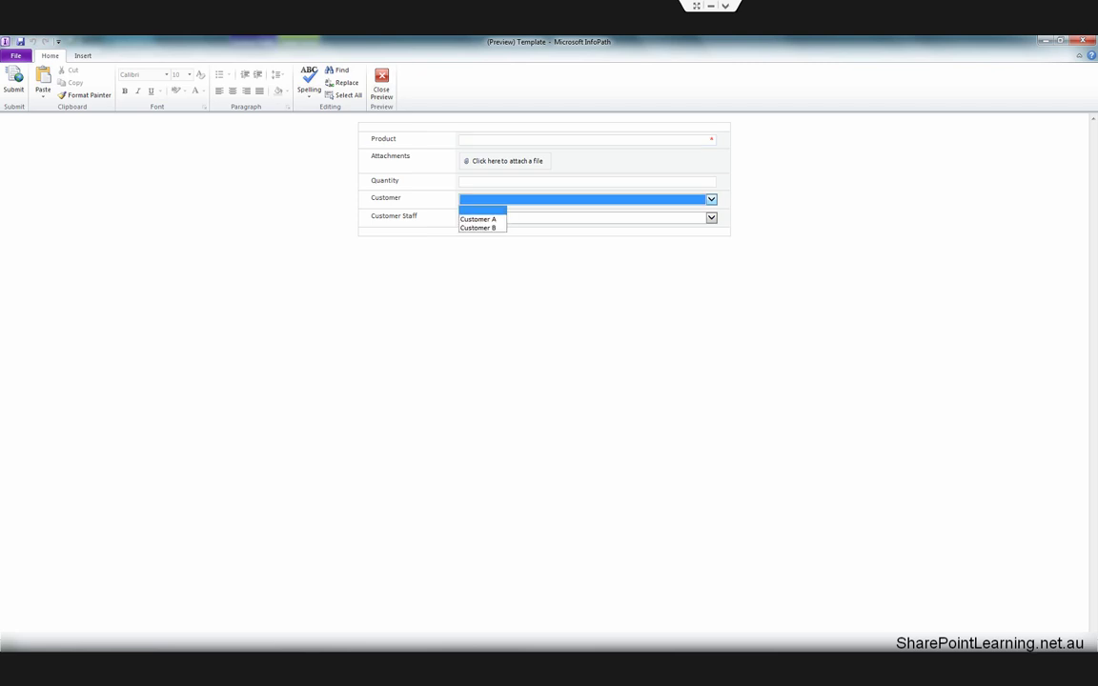
click(478, 220)
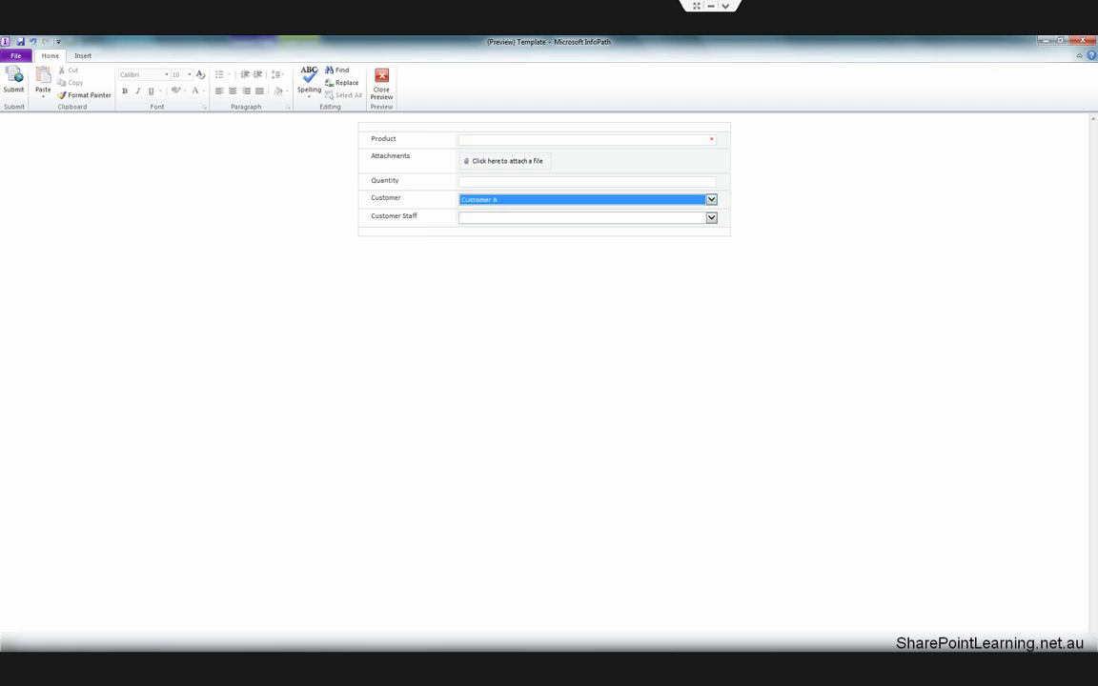
click(711, 217)
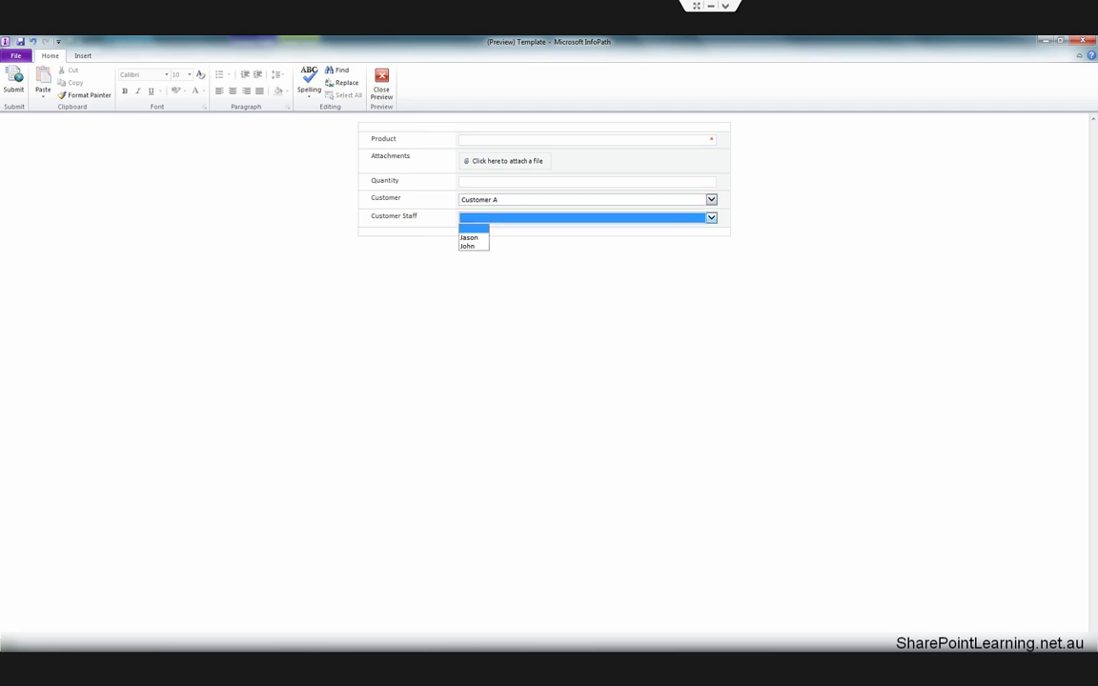
key(Down)
key(Down)
key(Escape)
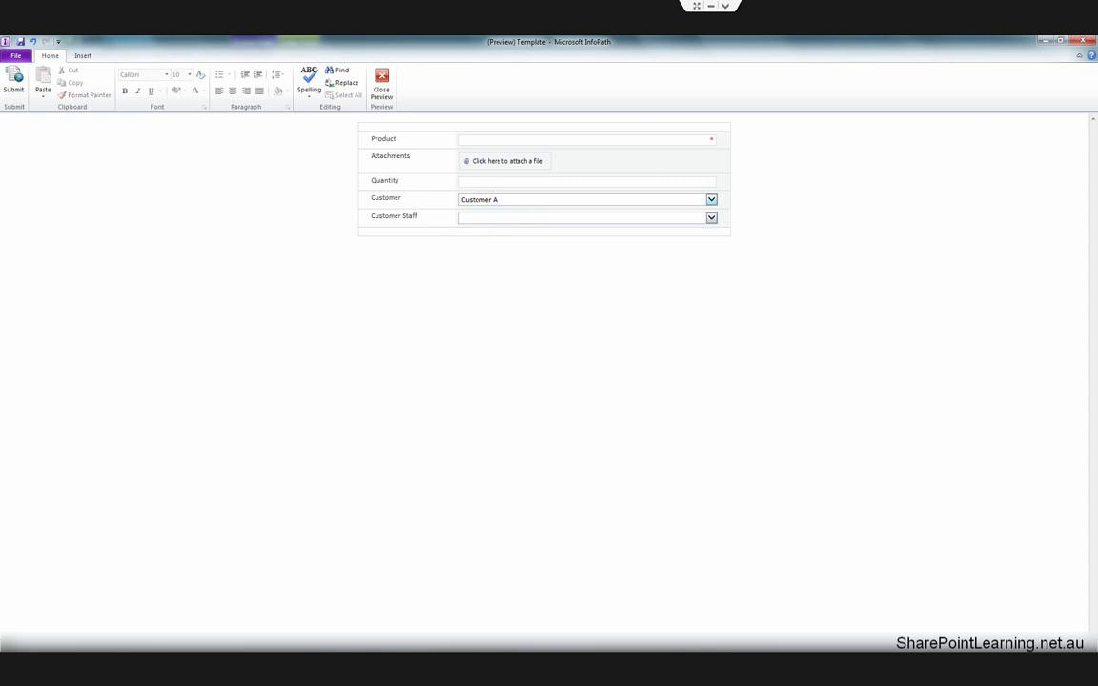
Switch the previewed customer to Customer B, check the Customer Staff list's entries, and close the preview.
click(710, 199)
key(Return)
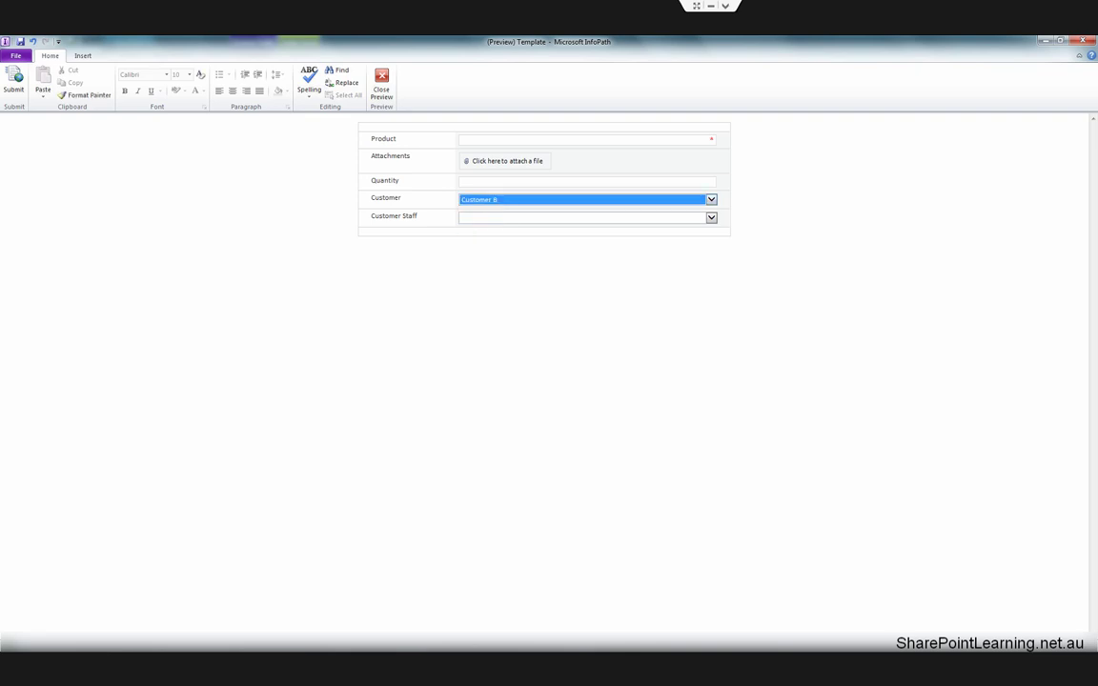
key(Tab)
key(alt+Down)
key(Down)
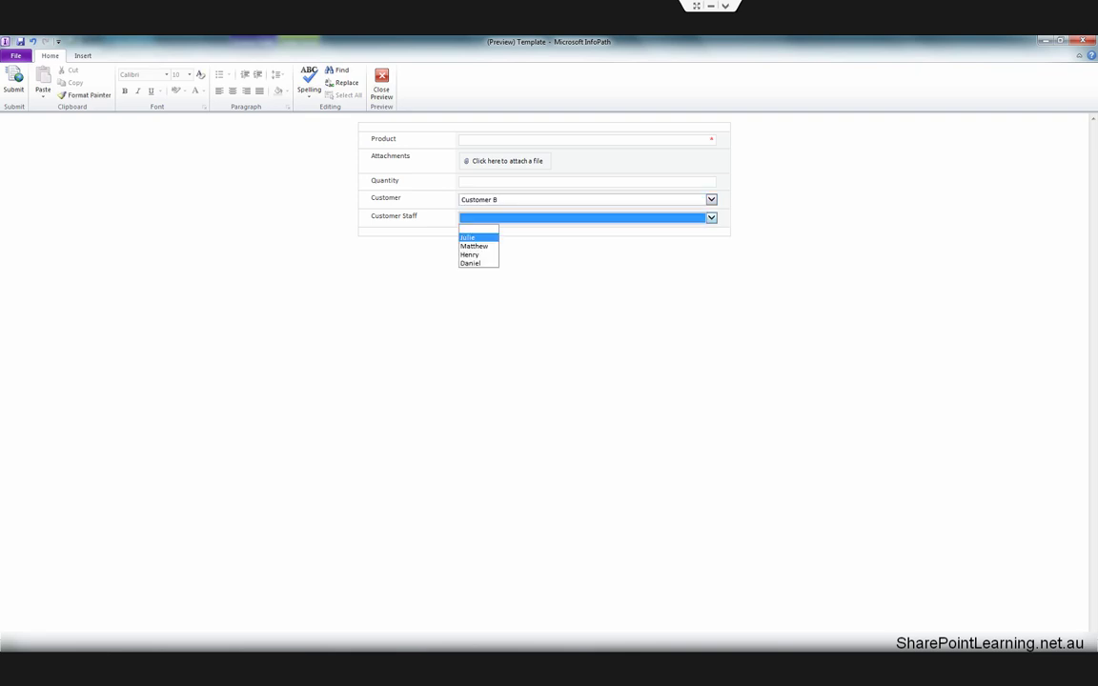
key(Down)
key(Down)
key(Down)
key(Up)
key(Up)
key(Up)
key(Down)
key(Down)
key(Escape)
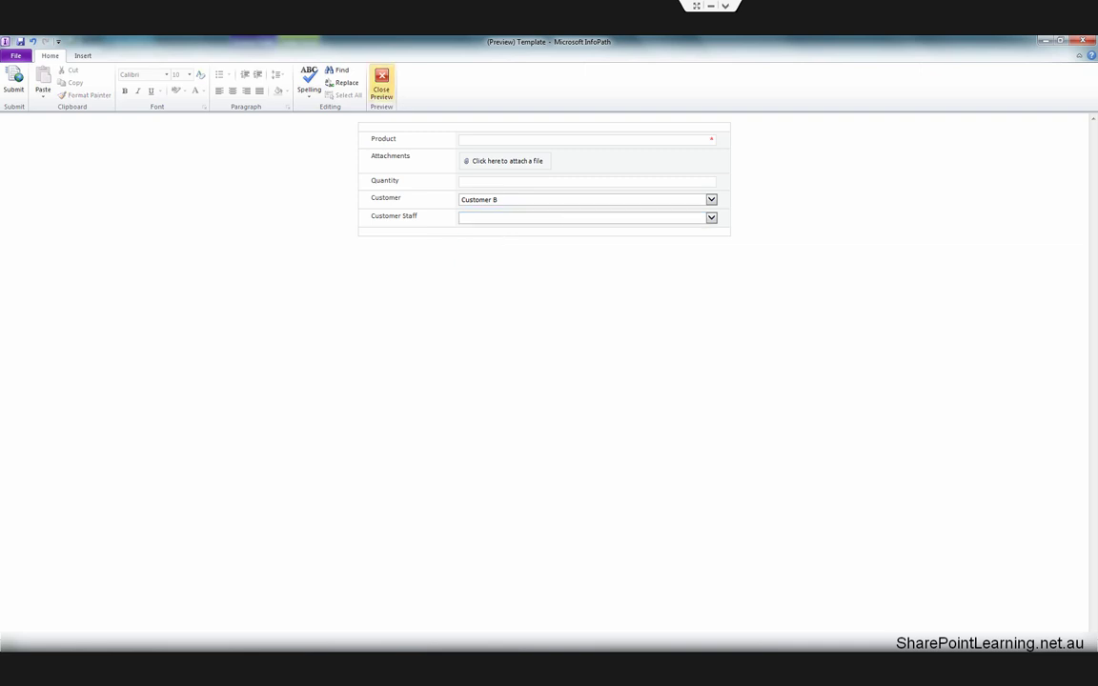
click(381, 84)
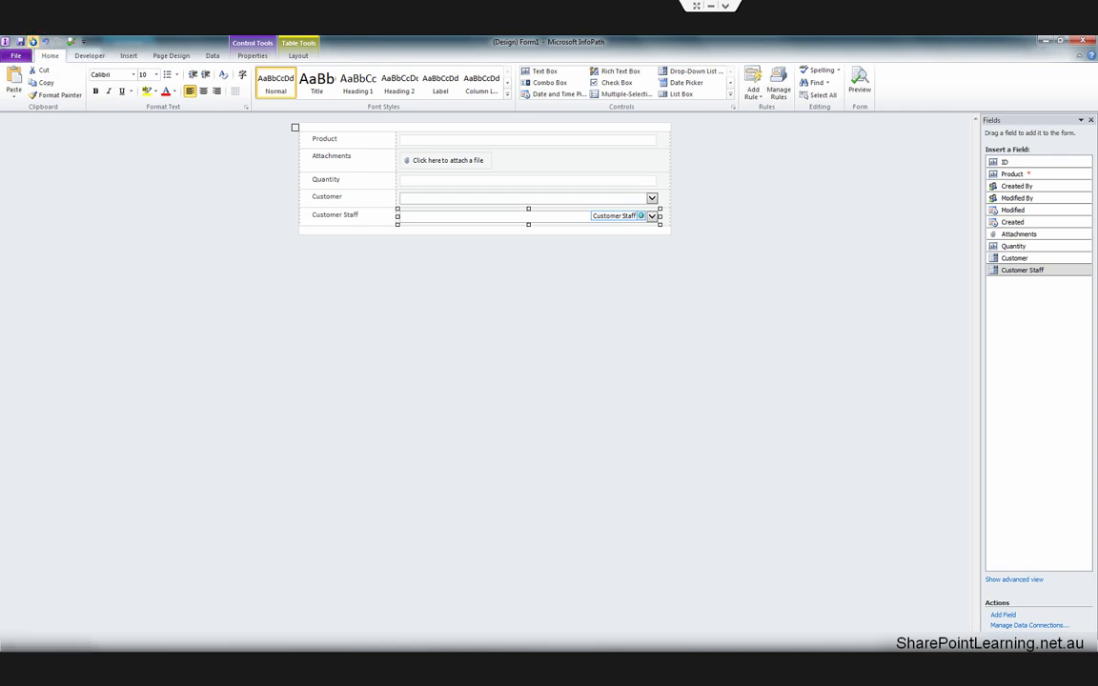
Publish the form template to its SharePoint list, then switch to the browser and open the Customer Orders list.
click(33, 41)
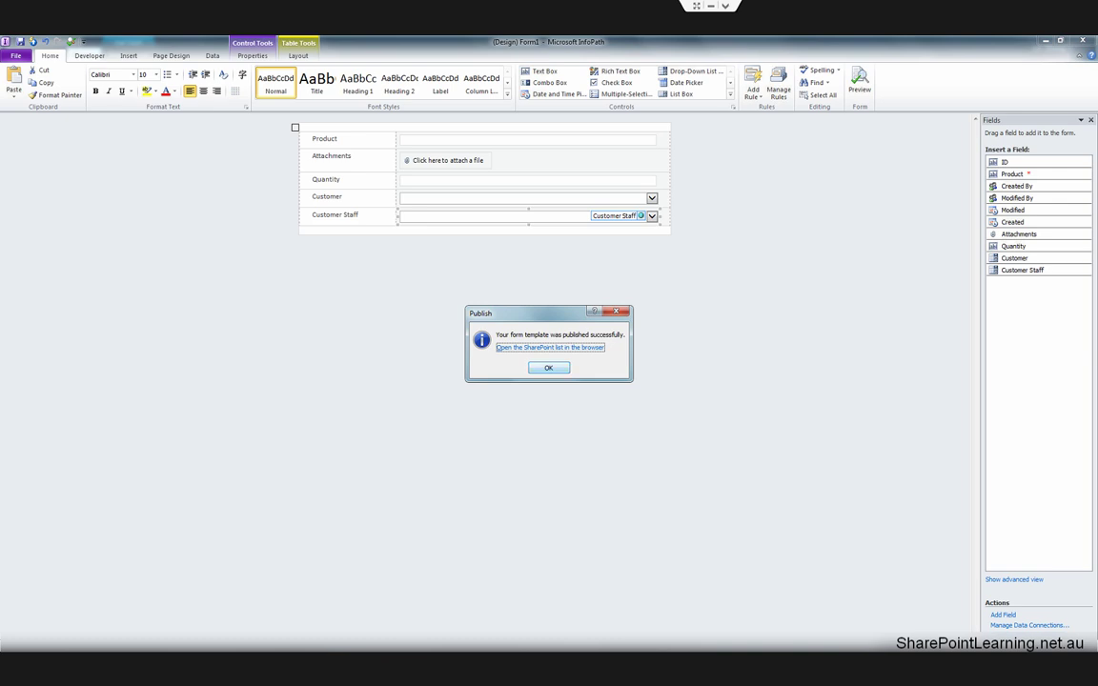
key(Return)
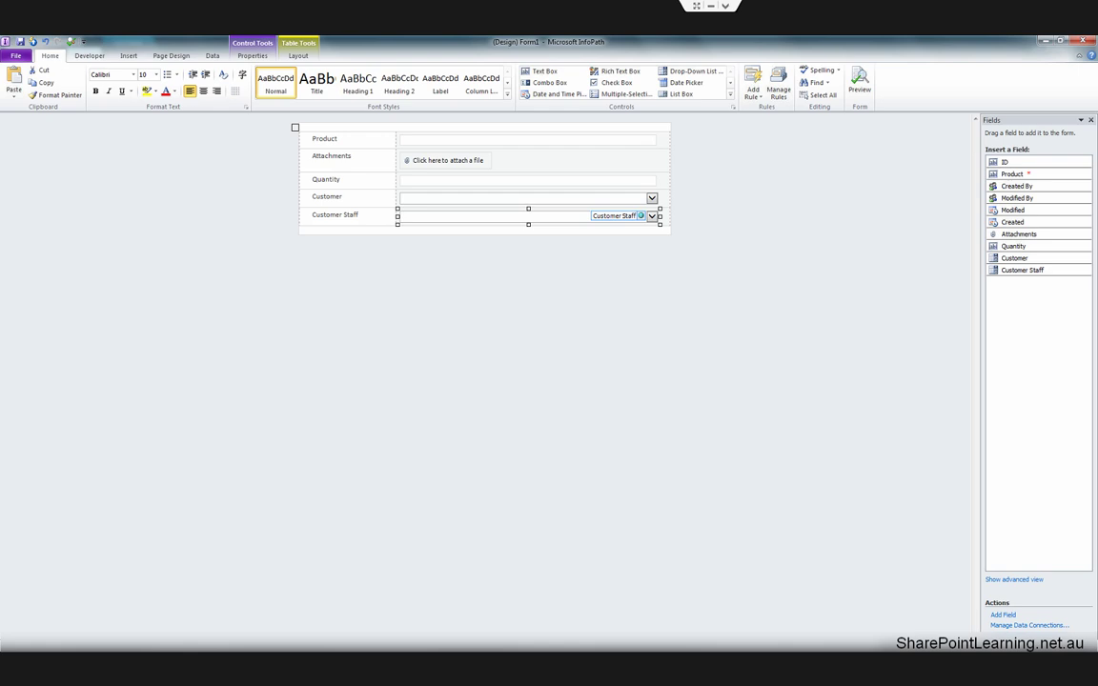
key(alt+Tab)
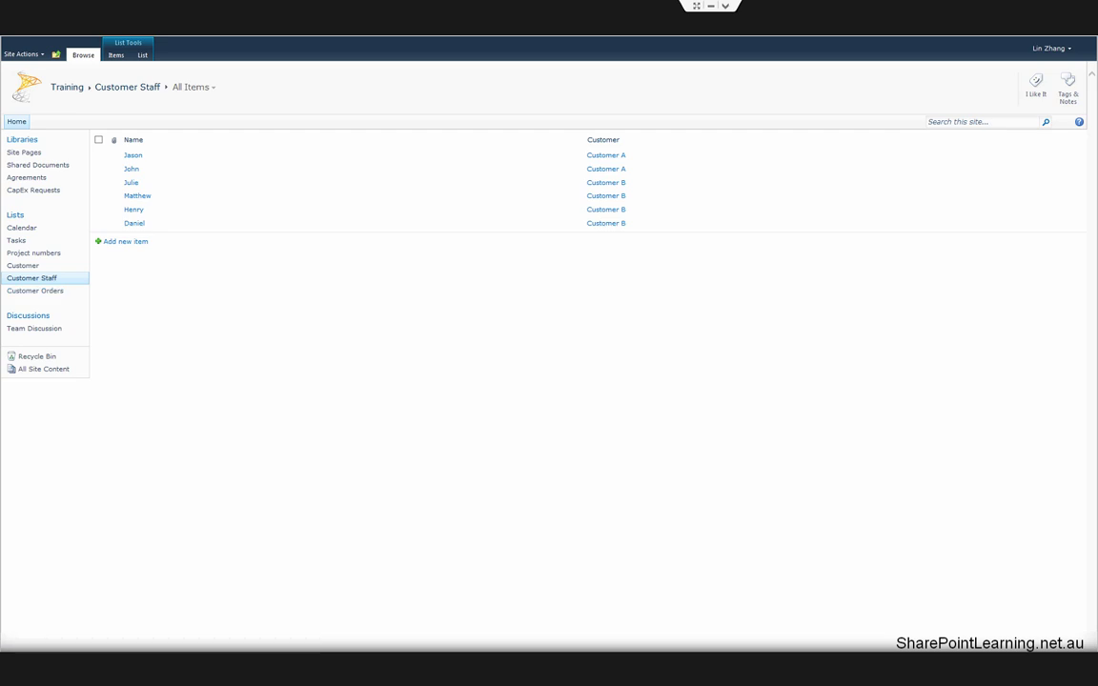
click(34, 291)
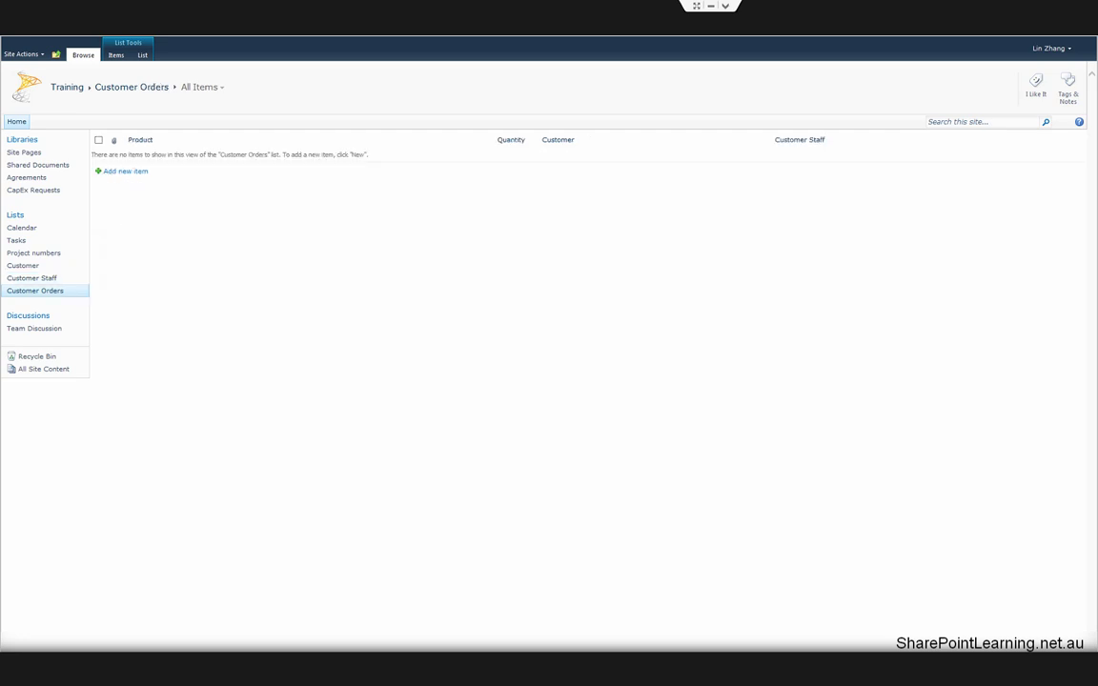
Start a new Customer Orders item with the product Shoes and a quantity of 100.
click(125, 170)
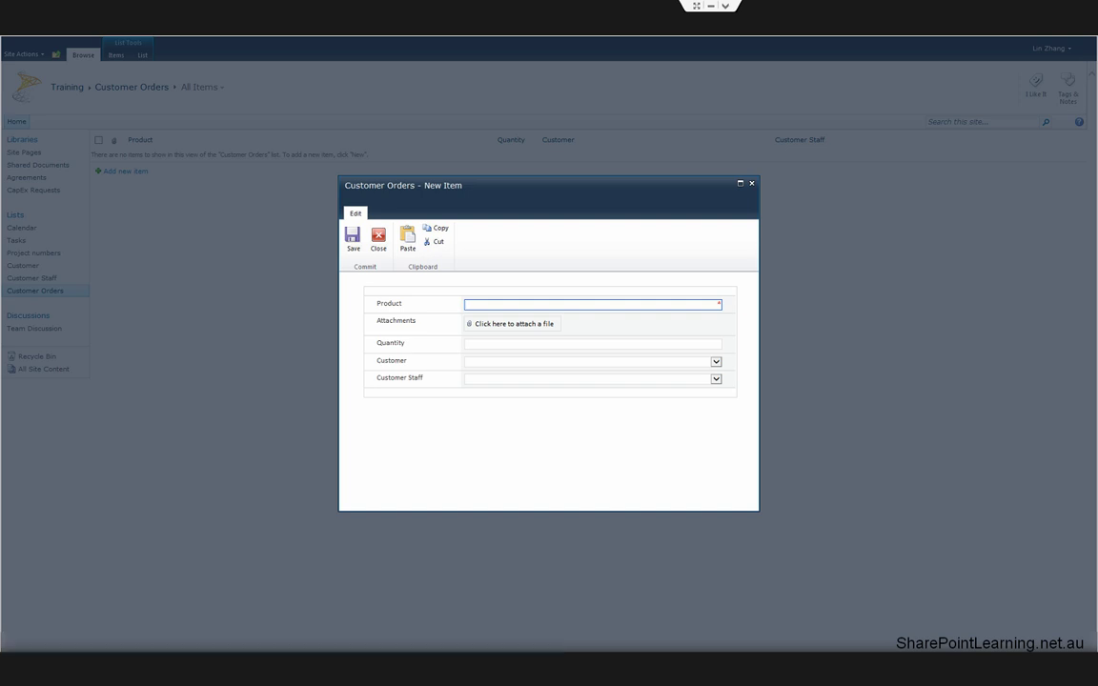
text(Shoess)
key(BackSpace)
click(466, 343)
text(100)
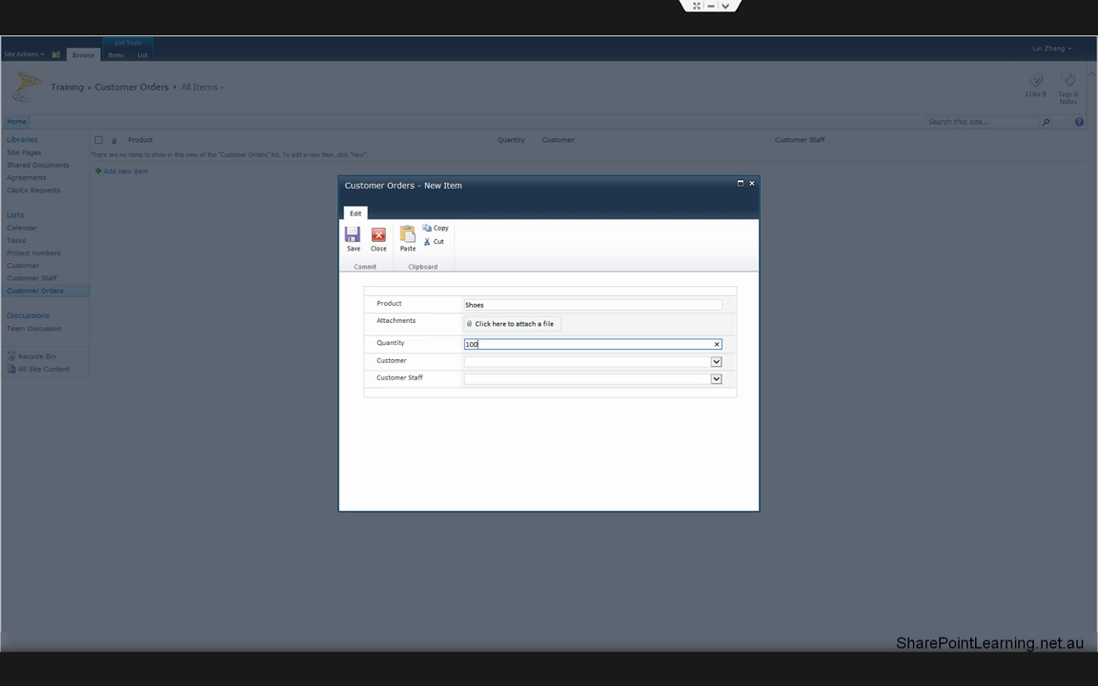
Set the order's customer to Customer A, choose the first staff member offered for that customer, and save the item.
click(715, 362)
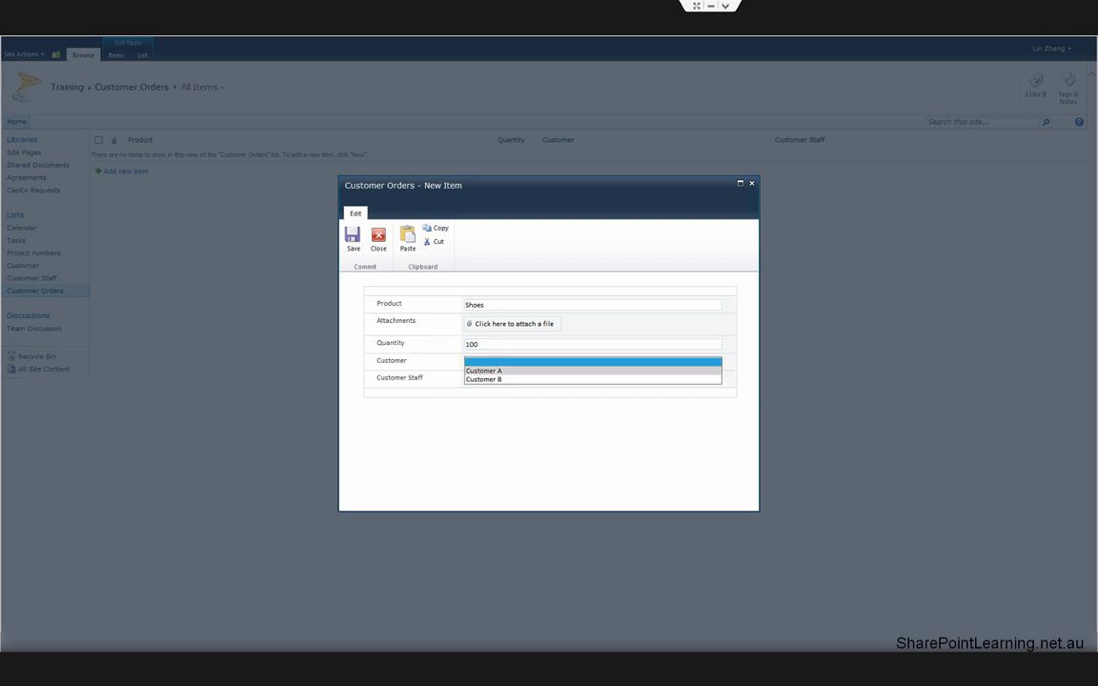
click(483, 371)
click(591, 378)
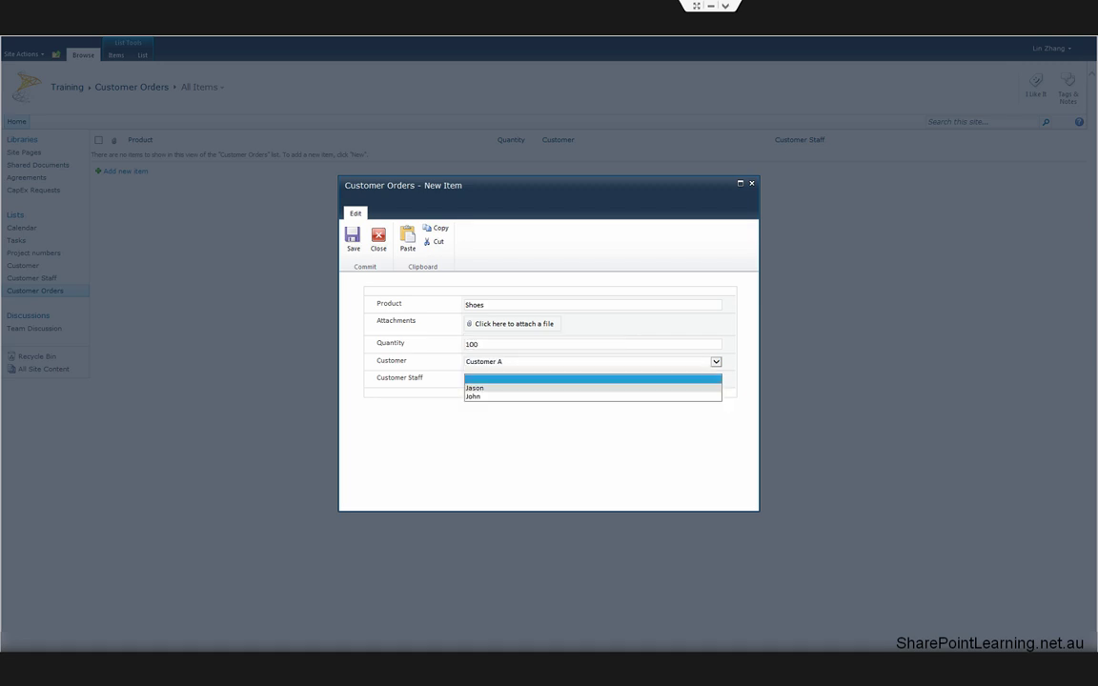
click(483, 388)
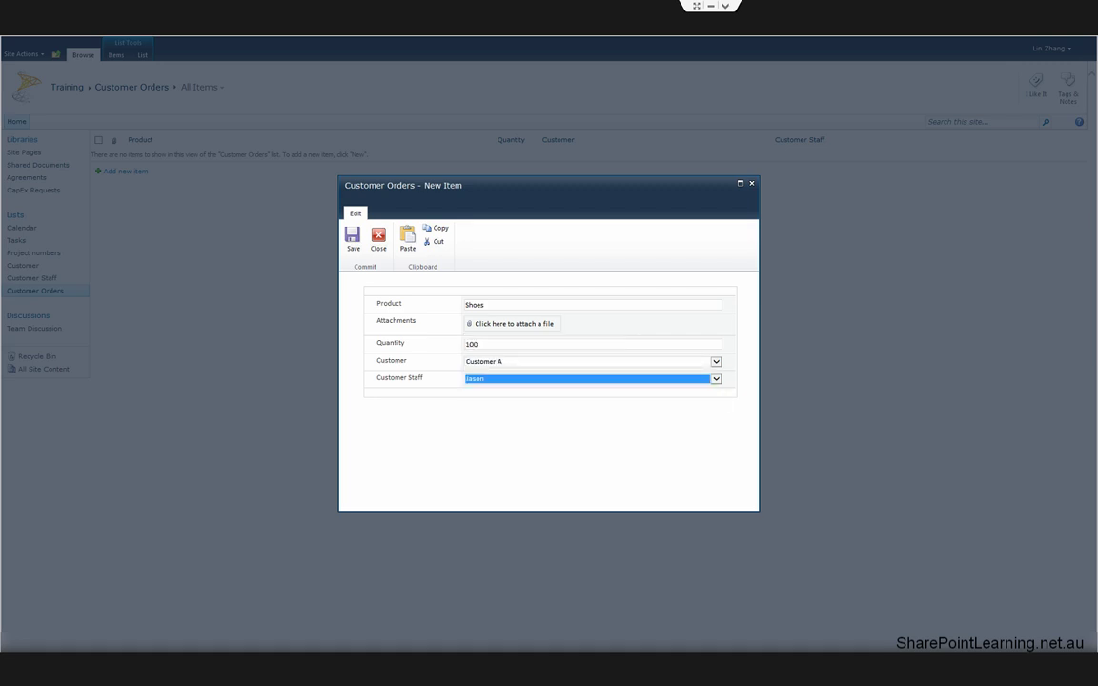
click(353, 238)
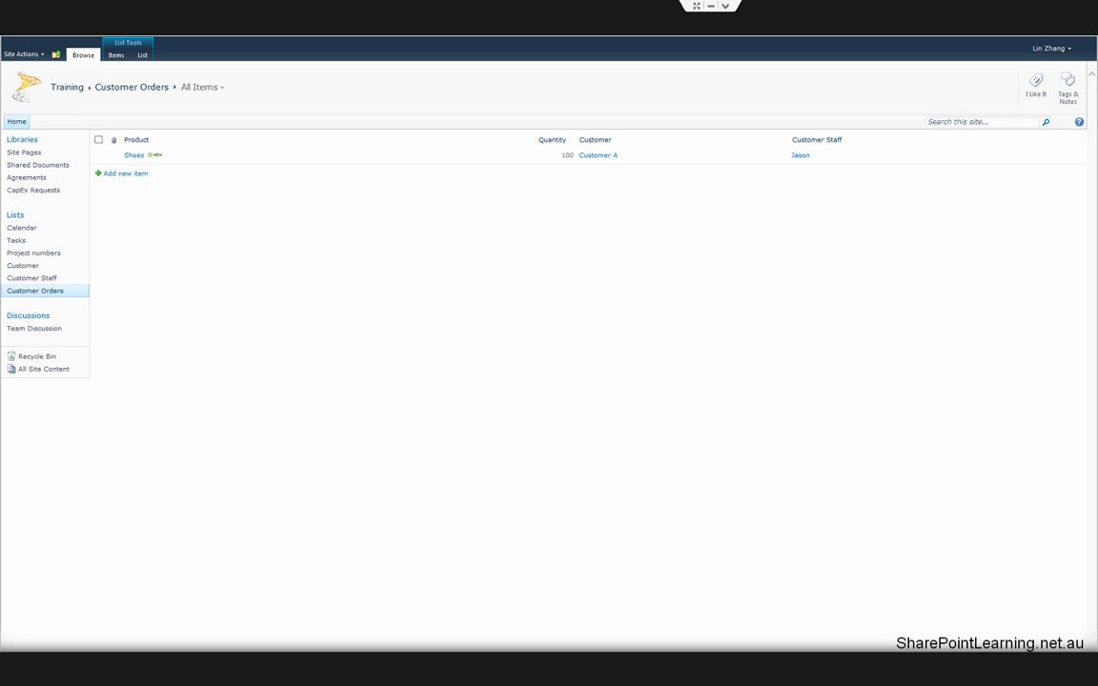
Open the form settings of the Customer Orders list and select the option to use the default SharePoint form.
click(142, 55)
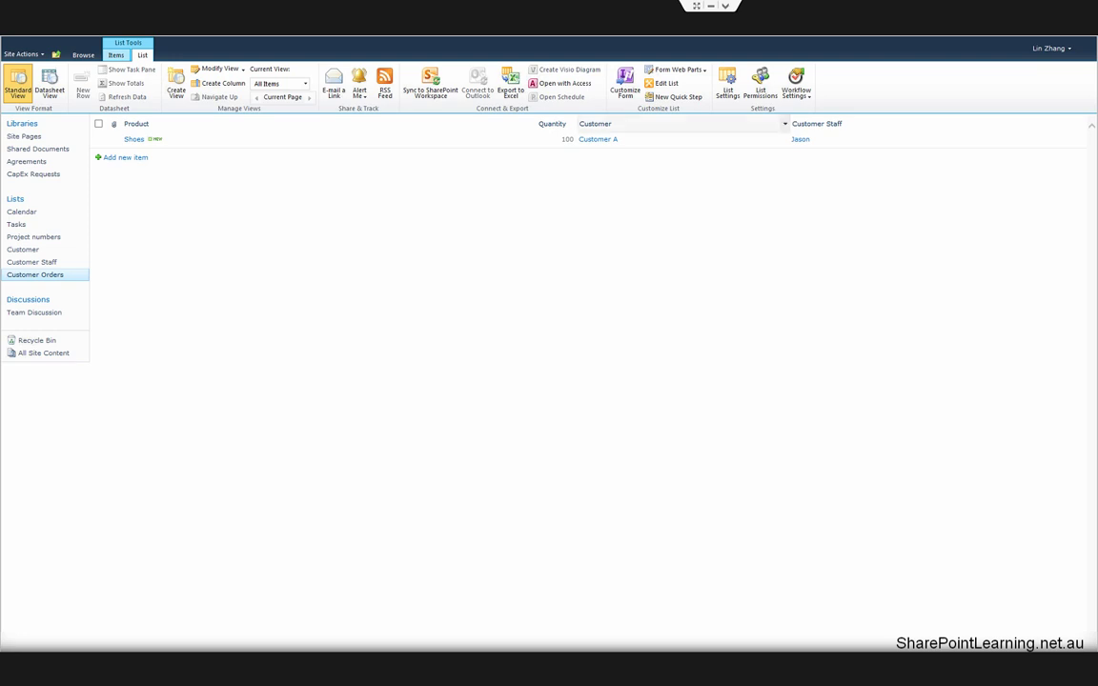
click(727, 83)
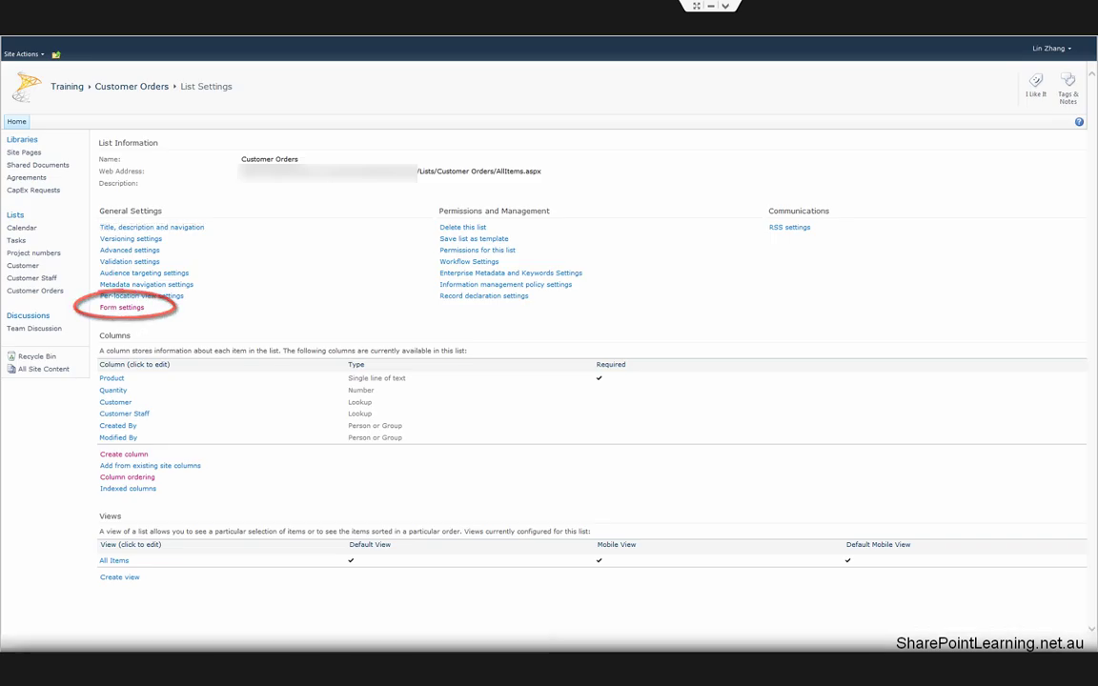
click(122, 307)
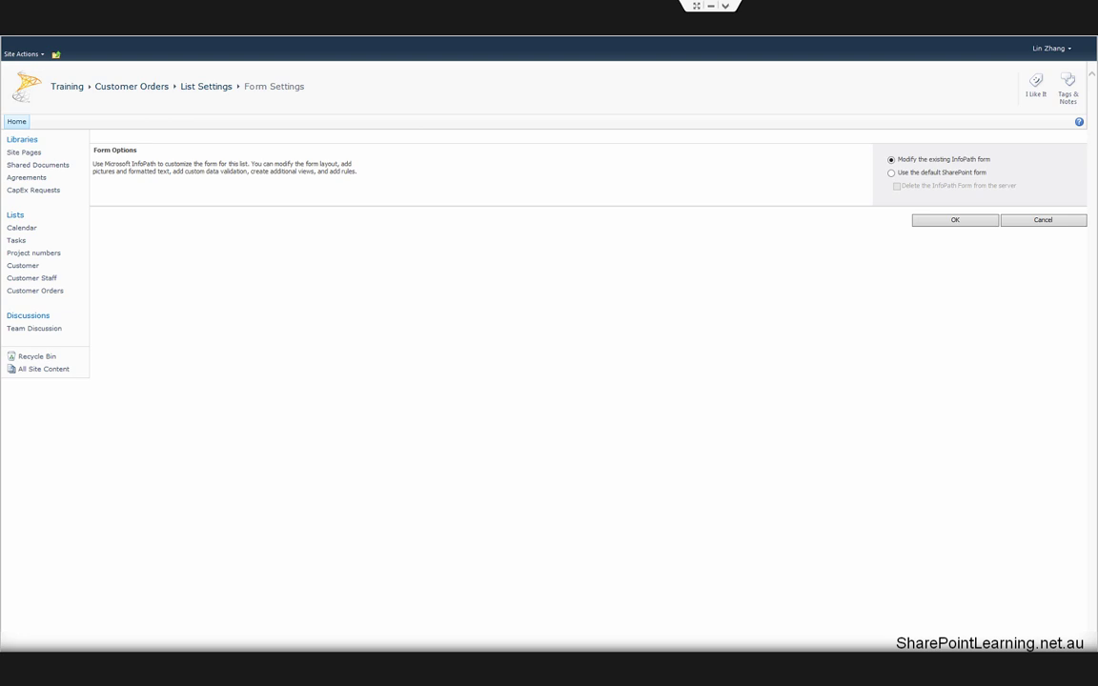
click(891, 173)
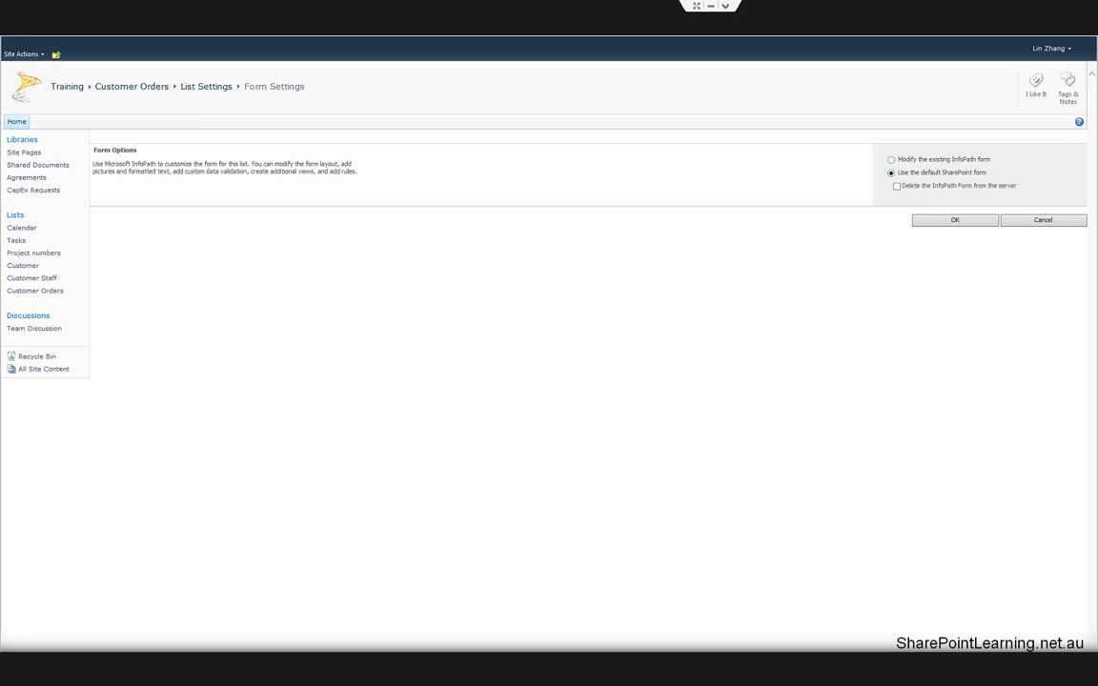